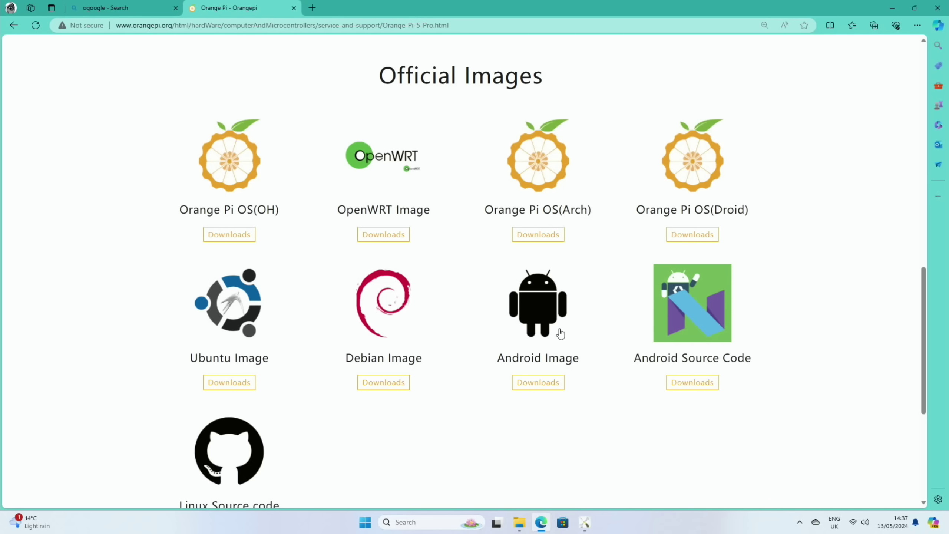
- Open the Orange Pi OS(Droid) image downloads and create a desktop folder named "orange pi 5 pro"
{"action": "left_click", "coordinate": [690, 235]}
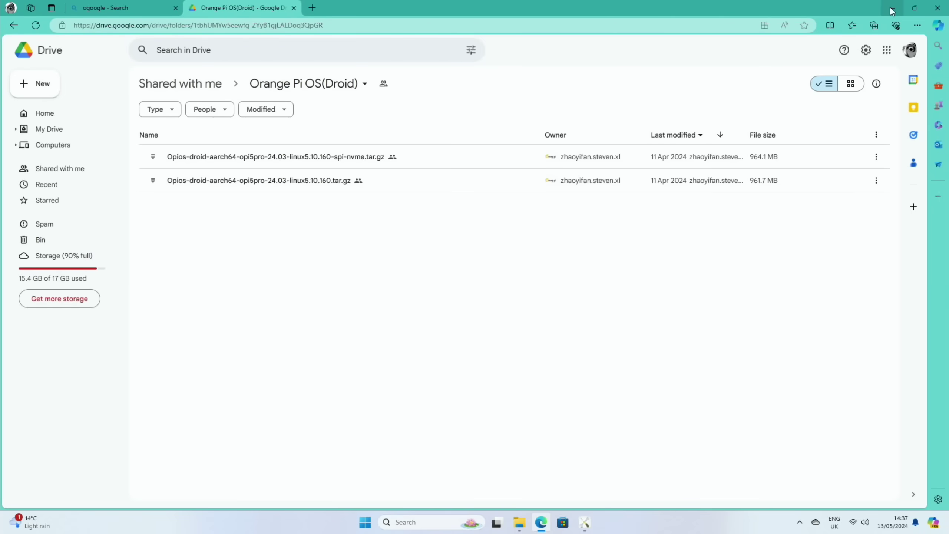
{"action": "left_click", "coordinate": [892, 9]}
{"action": "right_click", "coordinate": [449, 239]}
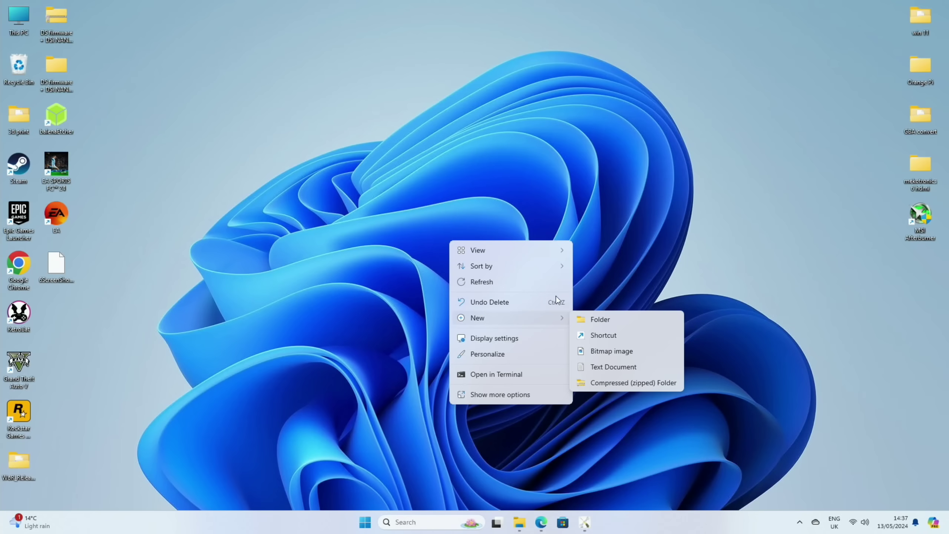
{"action": "key", "text": "ctrl+shift+n"}
{"action": "type", "text": "orange pi "}
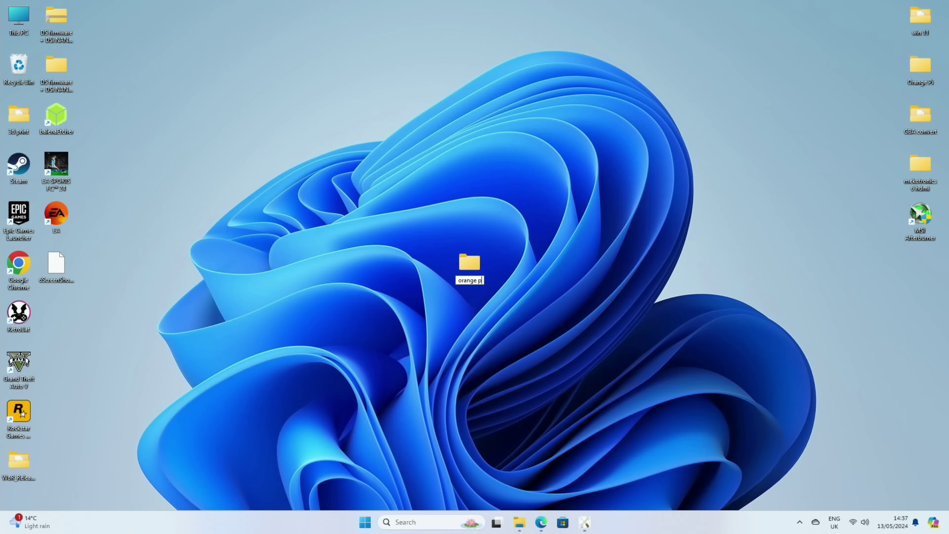
{"action": "type", "text": "5 pro"}
{"action": "key", "text": "Return"}
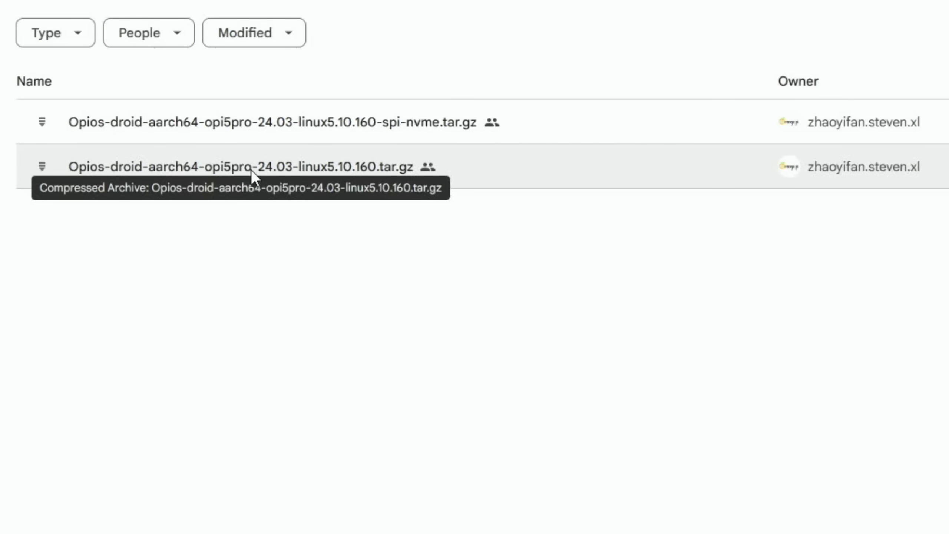
- Download Opios-droid-aarch64-opi5pro-24.03-linux5.10.160.tar.gz, the non-NVMe image, and save it in the desktop folder orange pi 5 pro
{"action": "left_click", "coordinate": [277, 169]}
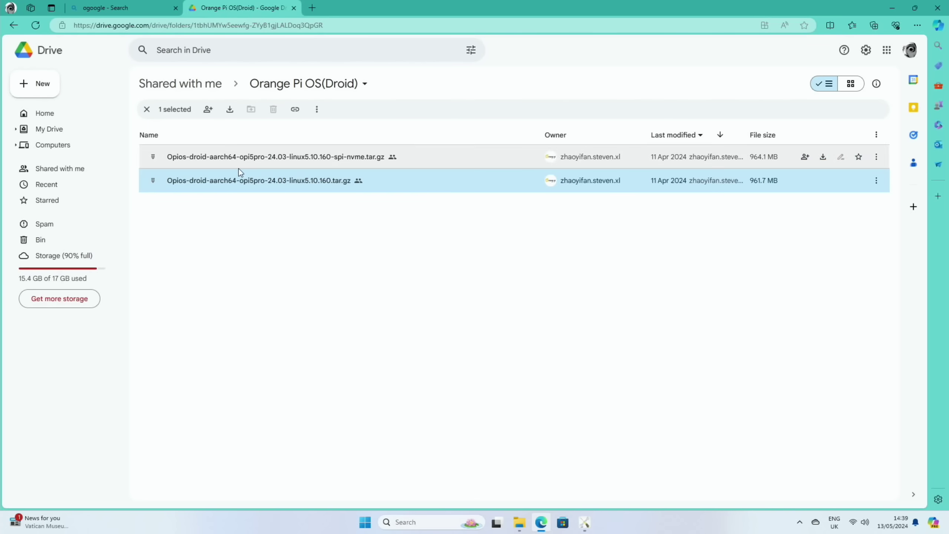
{"action": "left_click", "coordinate": [824, 181]}
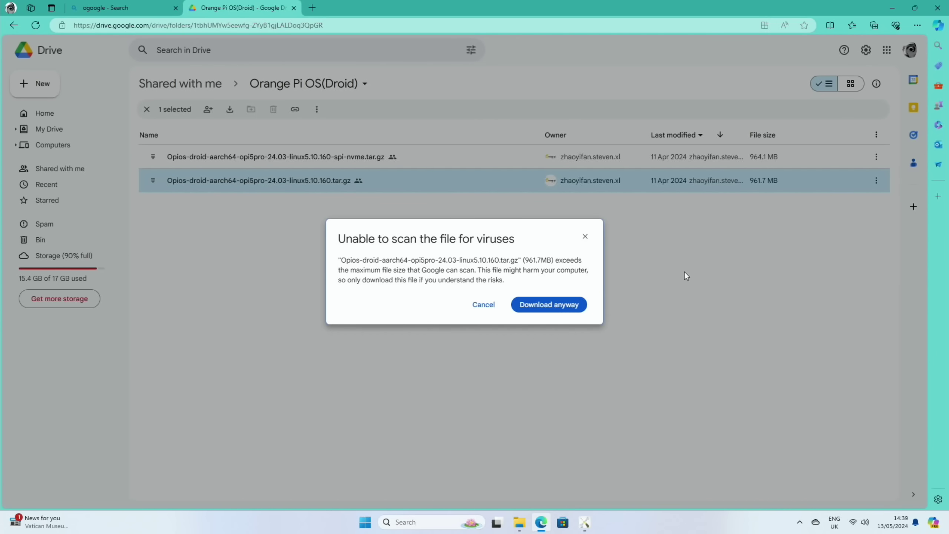
{"action": "left_click", "coordinate": [572, 304]}
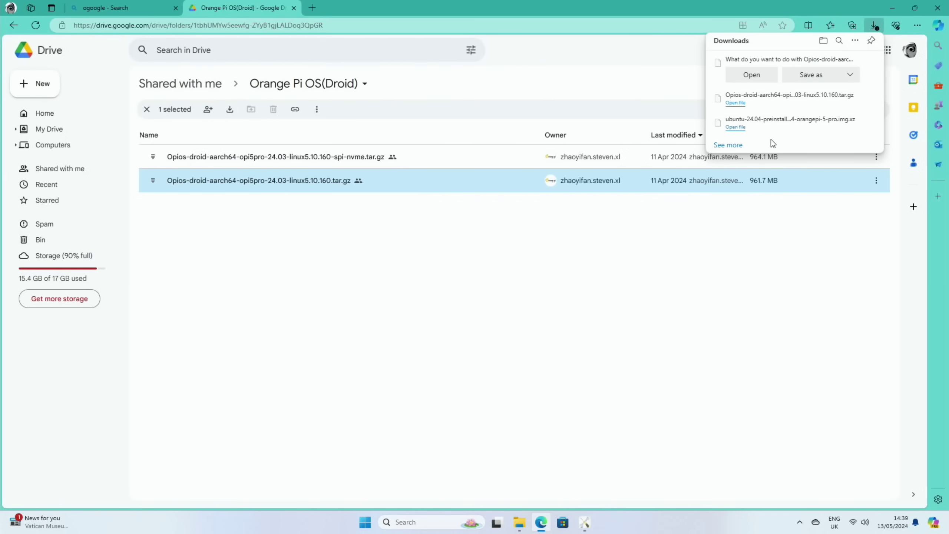
{"action": "left_click", "coordinate": [803, 79]}
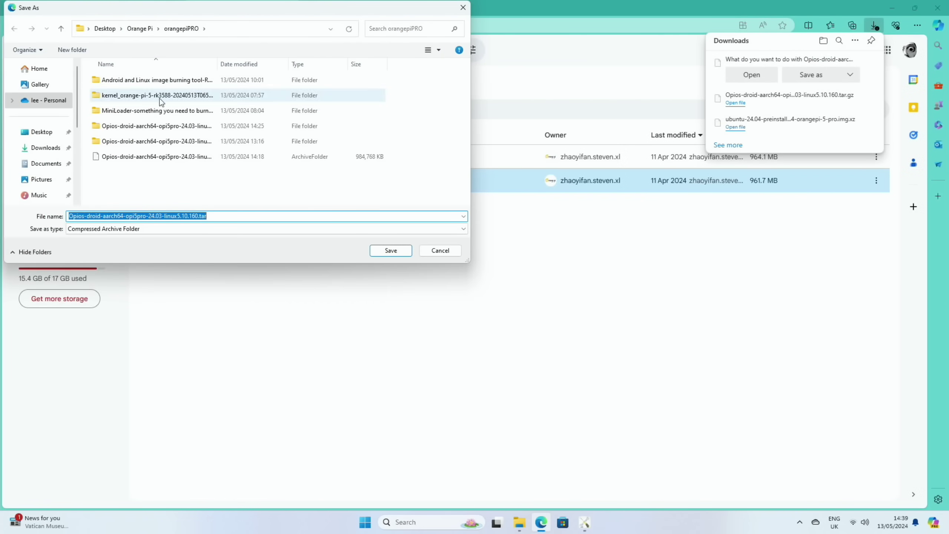
{"action": "left_click", "coordinate": [41, 132]}
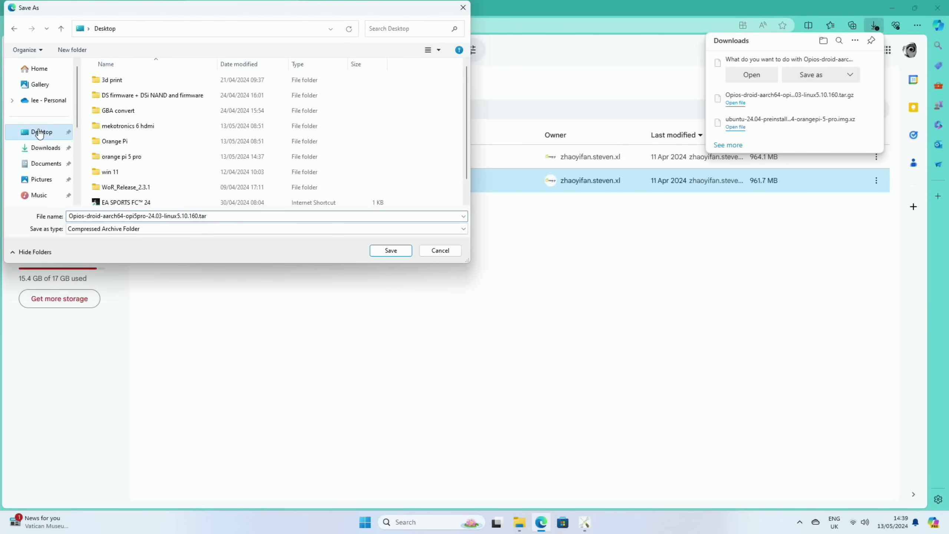
{"action": "double_click", "coordinate": [121, 157]}
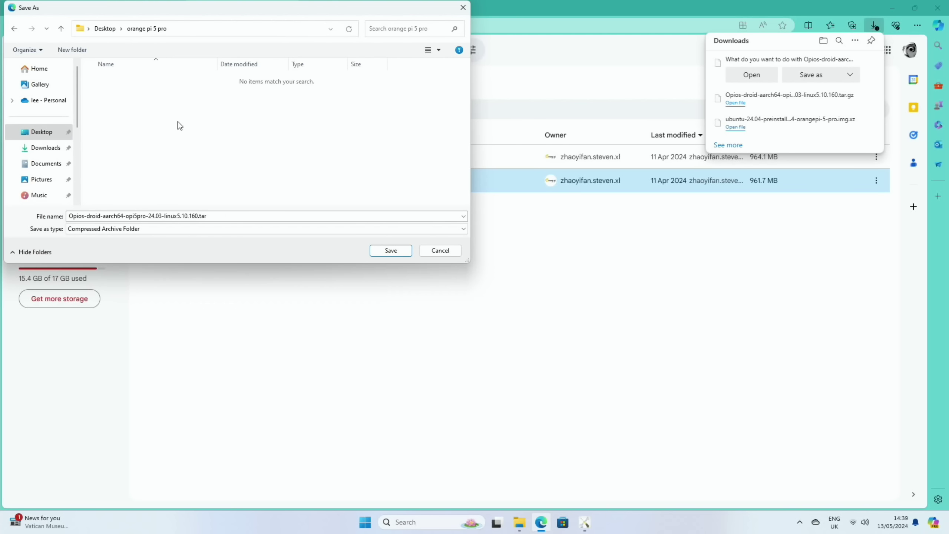
{"action": "left_click", "coordinate": [388, 250]}
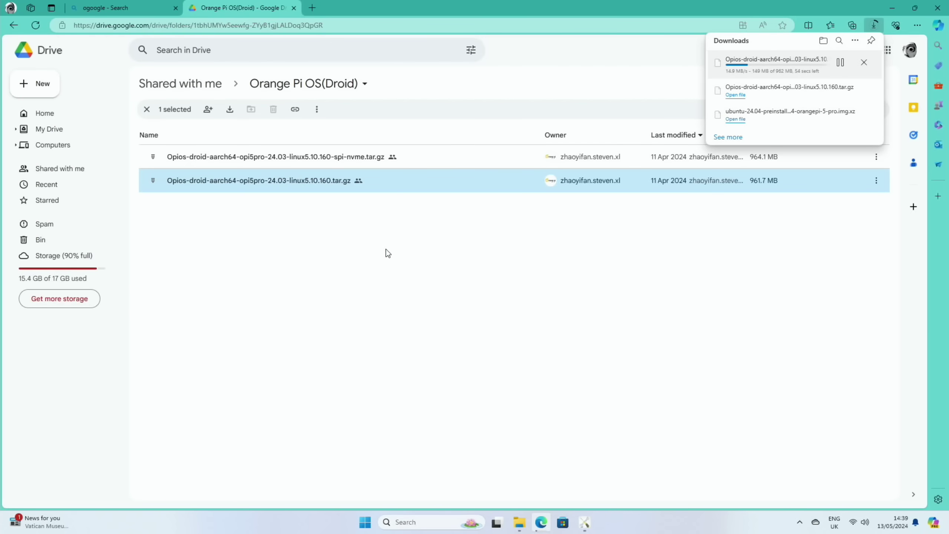
- From the Orange Pi 5 Pro's Official Tools, download "Android and Linux image burning tool-RKDevTool and driver" into the orange pi 5 pro folder
{"action": "left_click", "coordinate": [14, 25]}
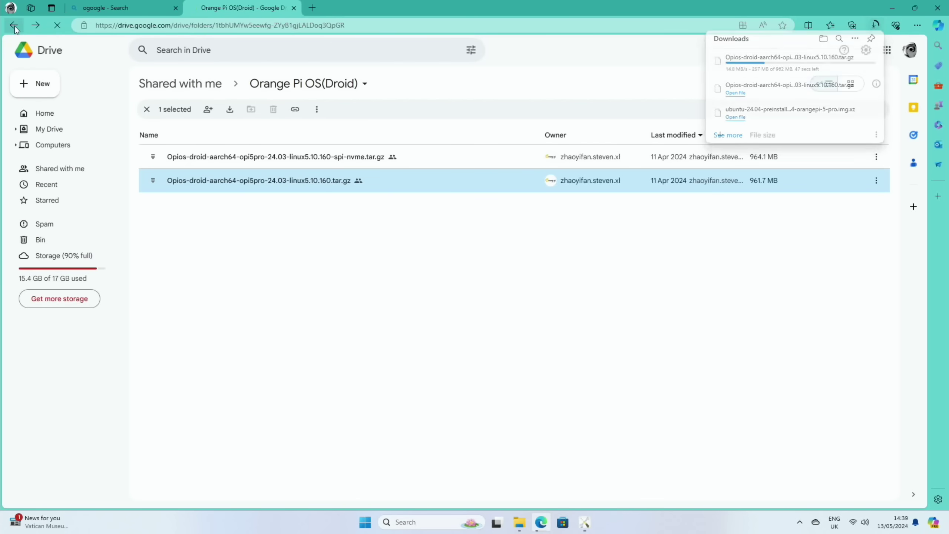
{"action": "scroll", "coordinate": [63, 177], "scroll_direction": "up", "scroll_amount": 10}
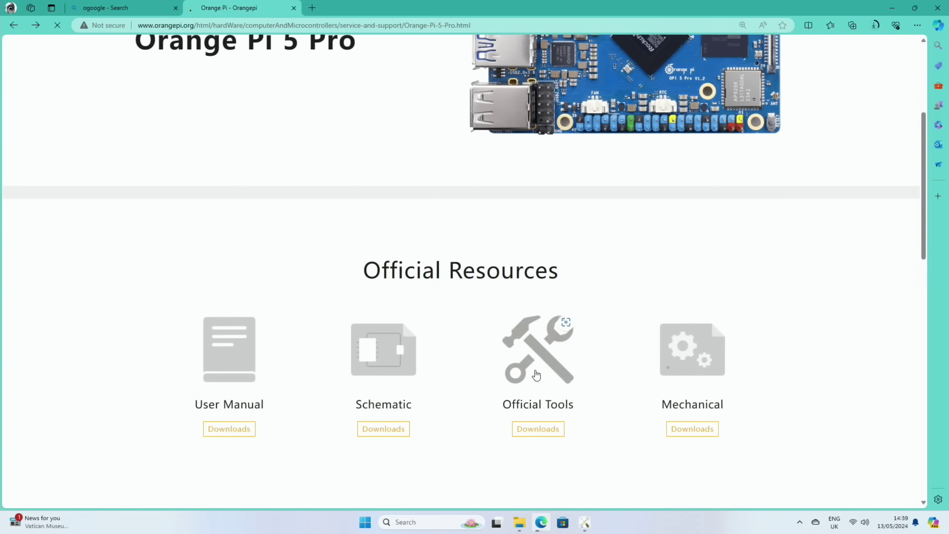
{"action": "left_click", "coordinate": [536, 370]}
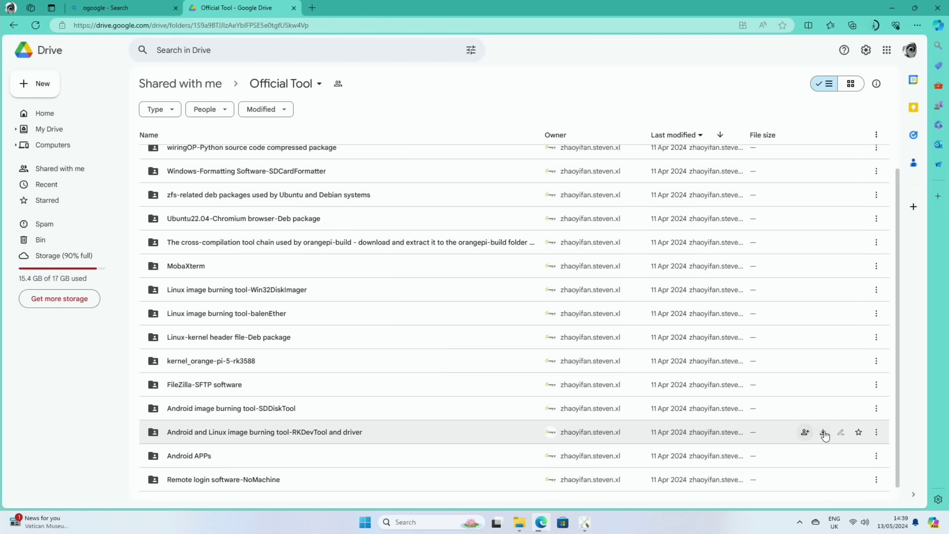
{"action": "left_click", "coordinate": [824, 434]}
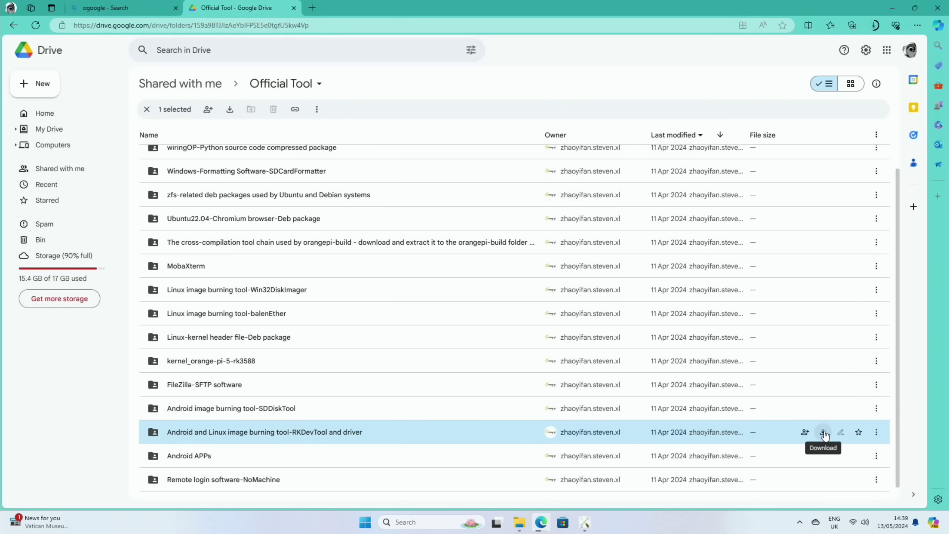
{"action": "left_click", "coordinate": [824, 434]}
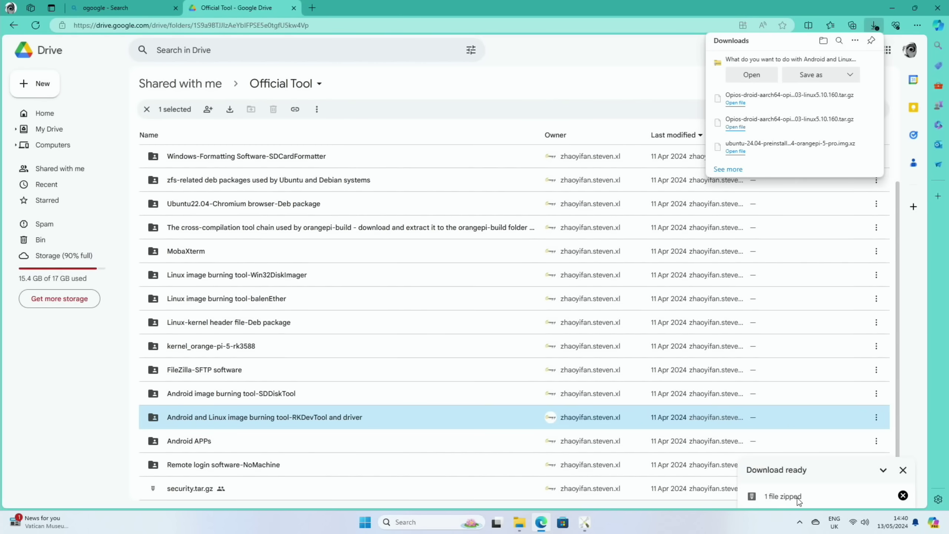
{"action": "left_click", "coordinate": [821, 76]}
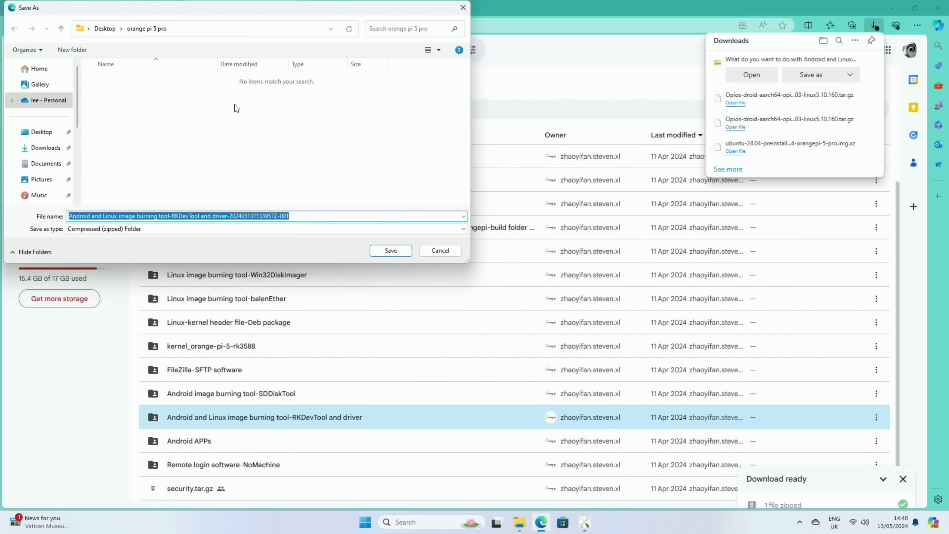
{"action": "left_click", "coordinate": [378, 250]}
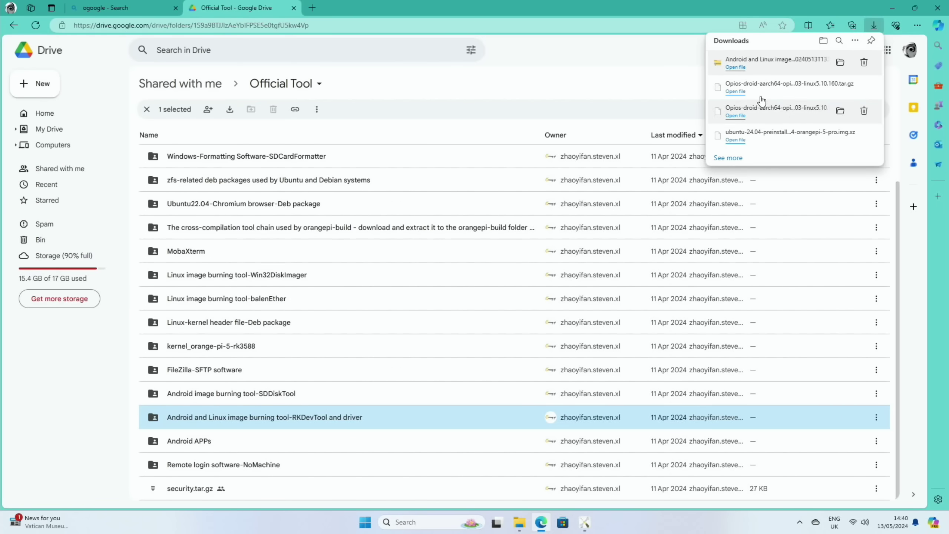
- Extract the Android and Linux image burning tool archive in the desktop folder orange pi 5 pro and delete the original zip
{"action": "left_click", "coordinate": [892, 10]}
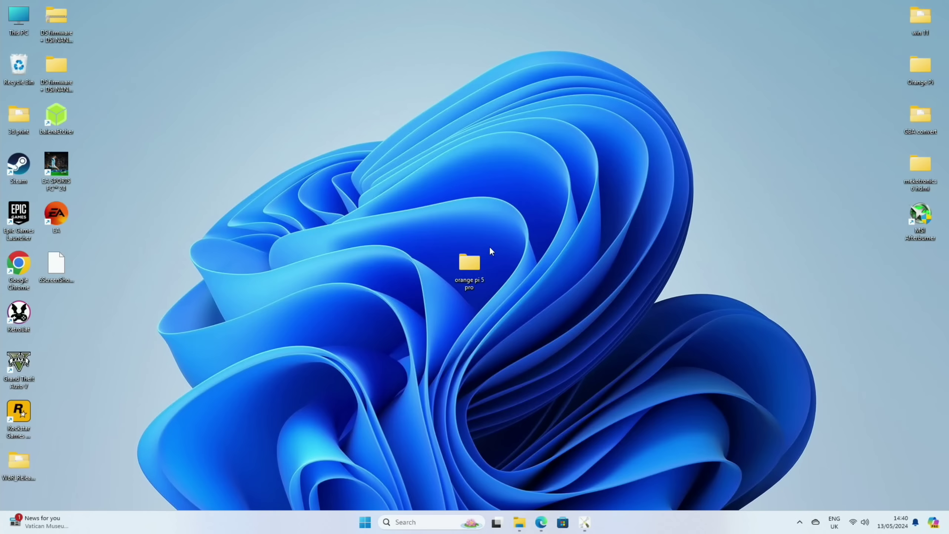
{"action": "double_click", "coordinate": [470, 264]}
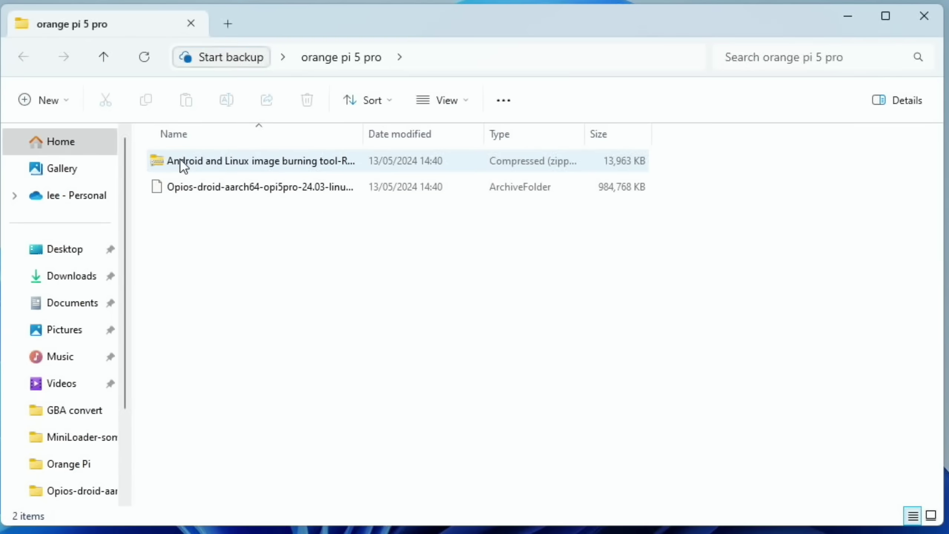
{"action": "right_click", "coordinate": [183, 164]}
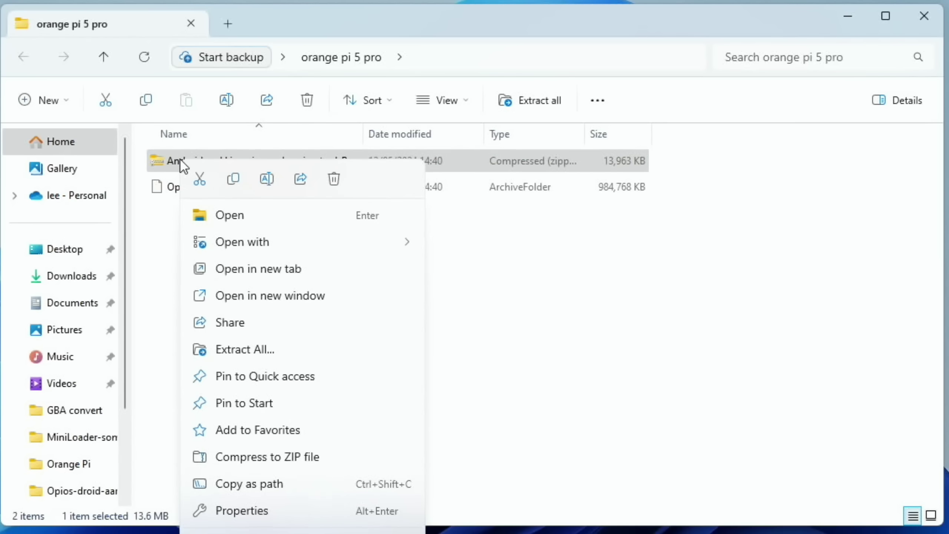
{"action": "left_click", "coordinate": [255, 349]}
{"action": "left_click", "coordinate": [560, 500]}
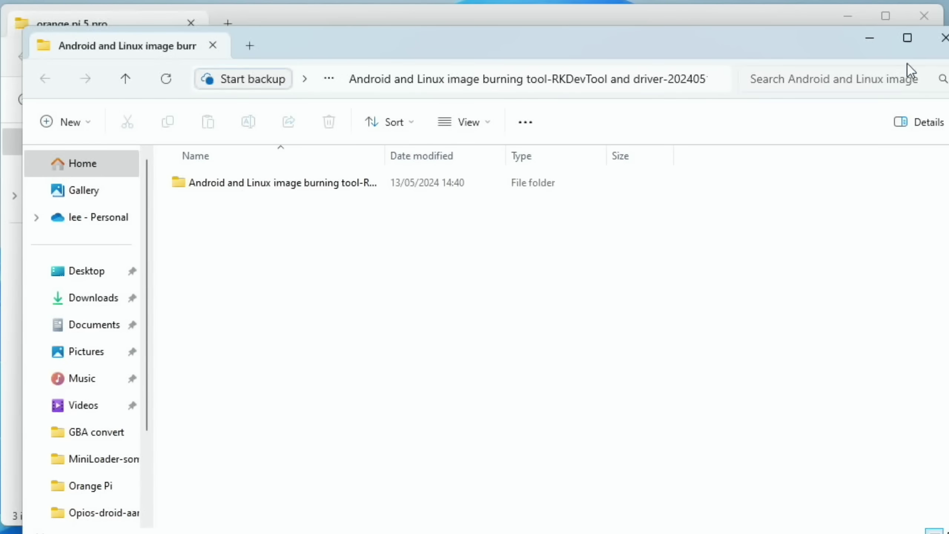
{"action": "left_click", "coordinate": [944, 38]}
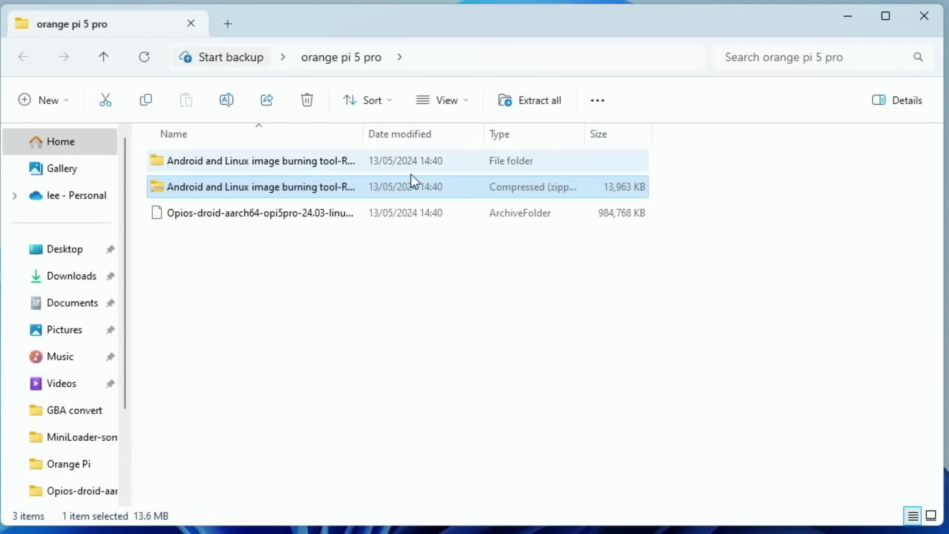
{"action": "right_click", "coordinate": [193, 187]}
{"action": "left_click", "coordinate": [345, 202]}
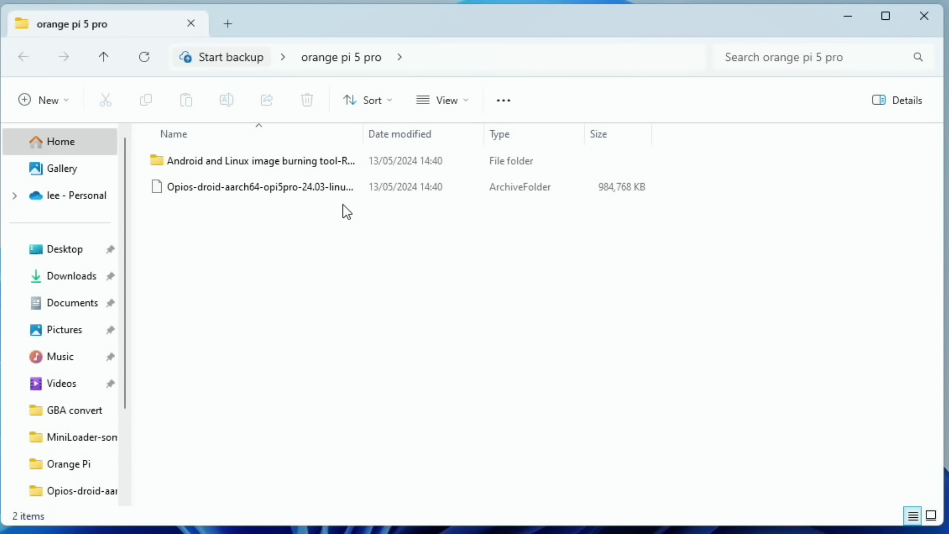
- Extract the DriverAssitant_v5.12 archive found inside the extracted RKDevTool and driver folder
{"action": "double_click", "coordinate": [174, 164]}
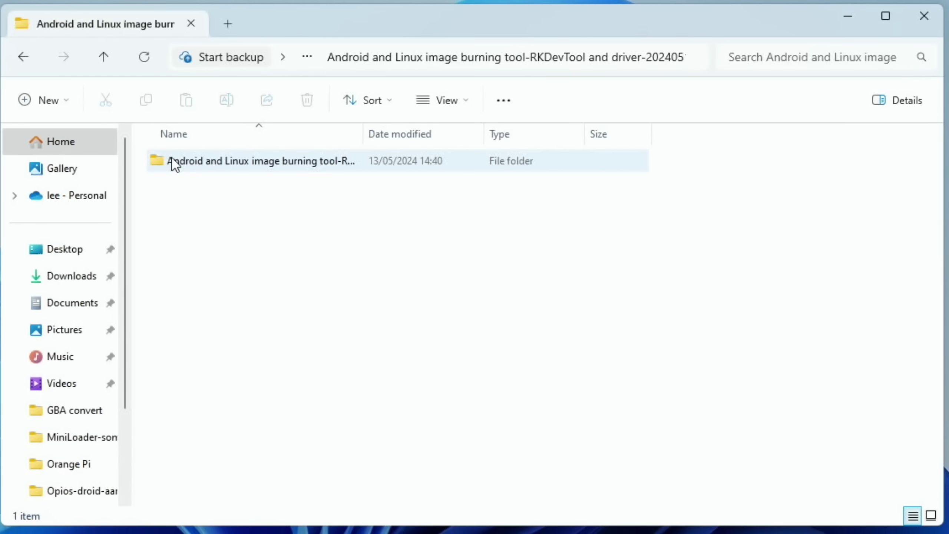
{"action": "double_click", "coordinate": [174, 164]}
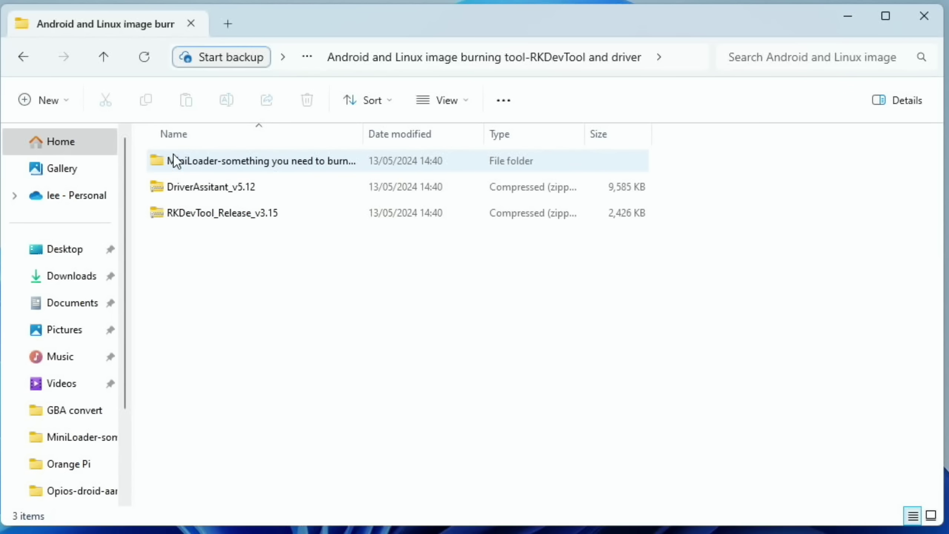
{"action": "left_click", "coordinate": [187, 189]}
{"action": "right_click", "coordinate": [187, 189]}
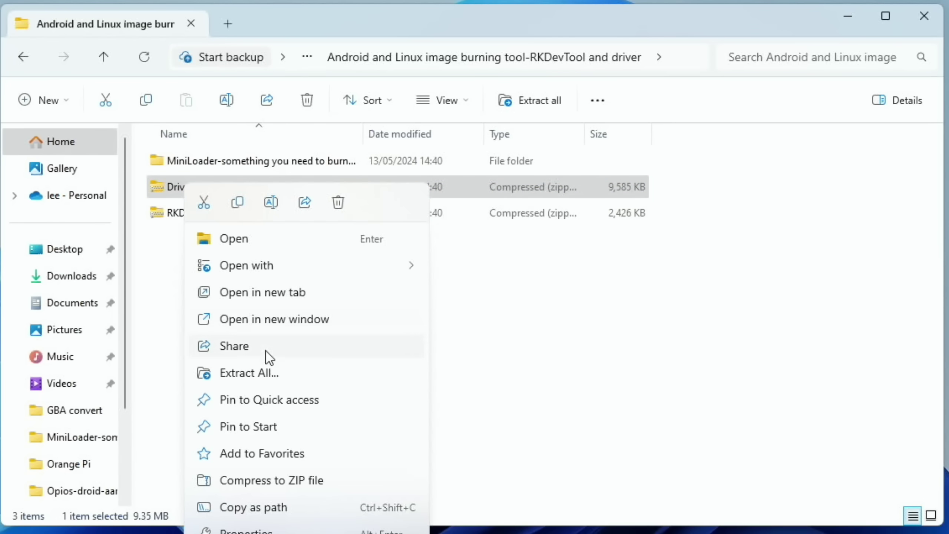
{"action": "left_click", "coordinate": [265, 371]}
{"action": "left_click", "coordinate": [558, 494]}
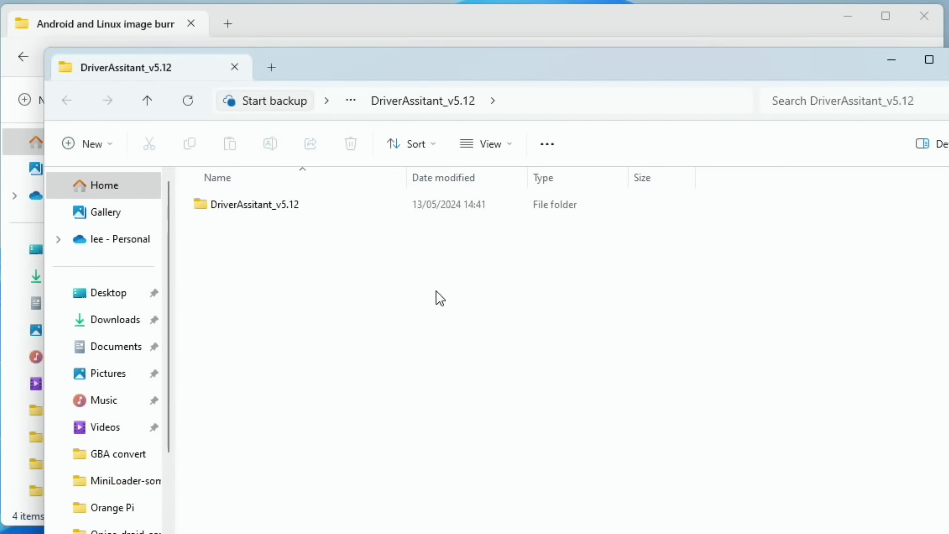
- Run DriverInstall from the extracted DriverAssitant_v5.12 folder, allowing it to start despite the security warnings, and install the driver
{"action": "double_click", "coordinate": [210, 205]}
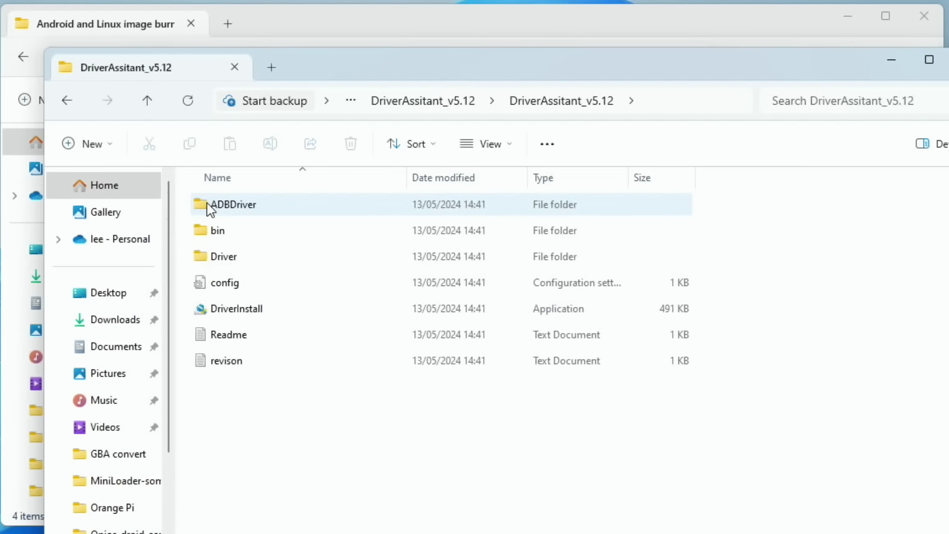
{"action": "double_click", "coordinate": [225, 308]}
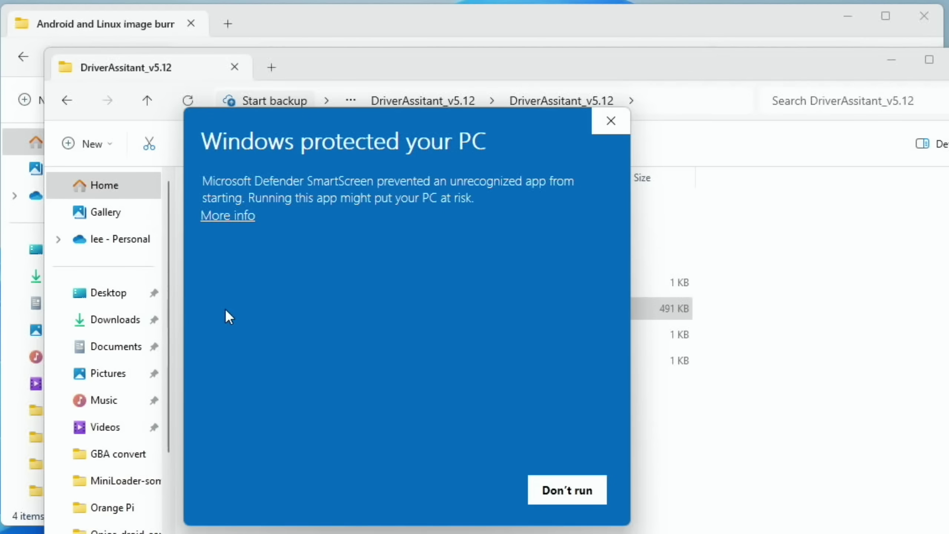
{"action": "left_click", "coordinate": [249, 216]}
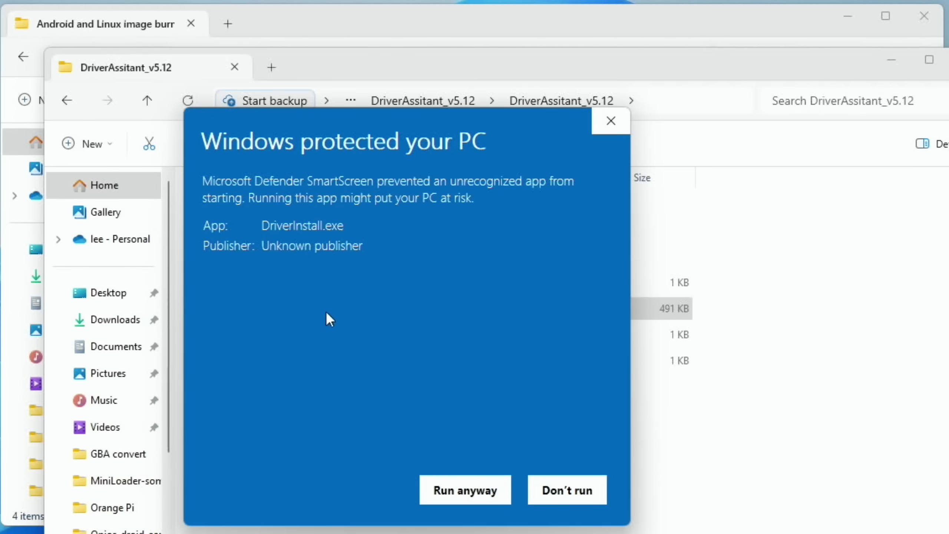
{"action": "left_click", "coordinate": [455, 492]}
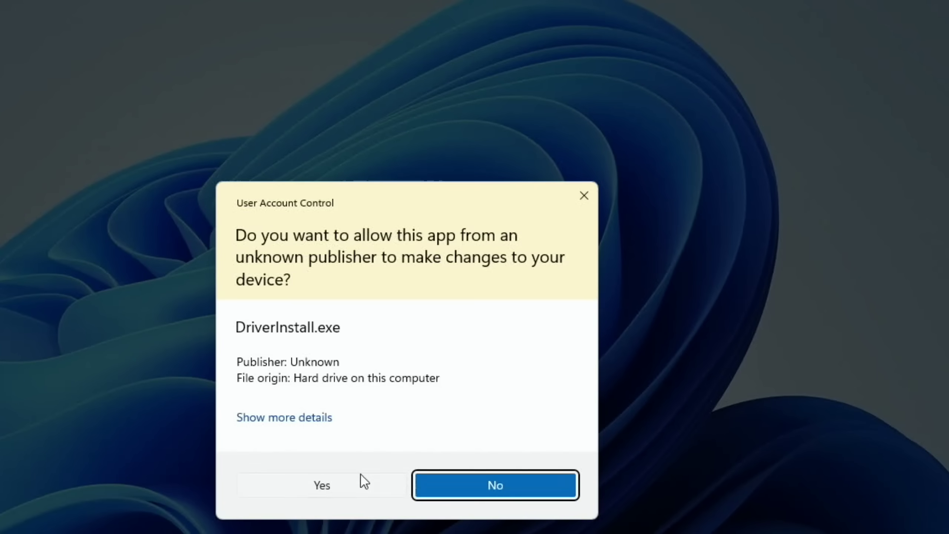
{"action": "left_click", "coordinate": [322, 485]}
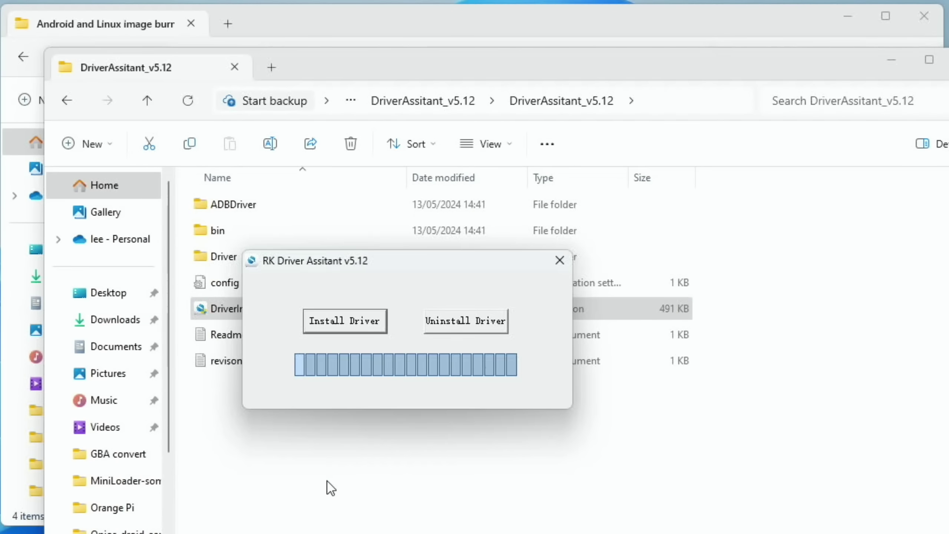
{"action": "left_click", "coordinate": [346, 329]}
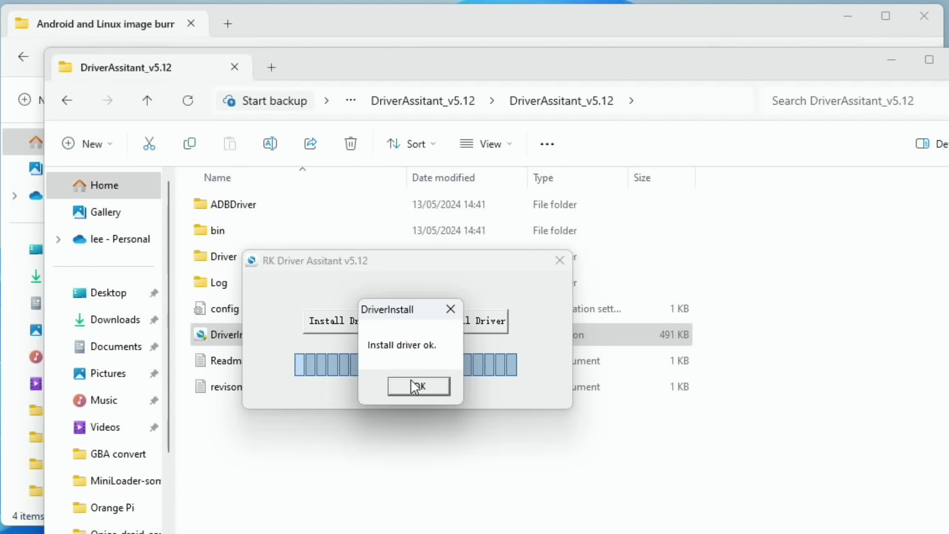
{"action": "left_click", "coordinate": [413, 386]}
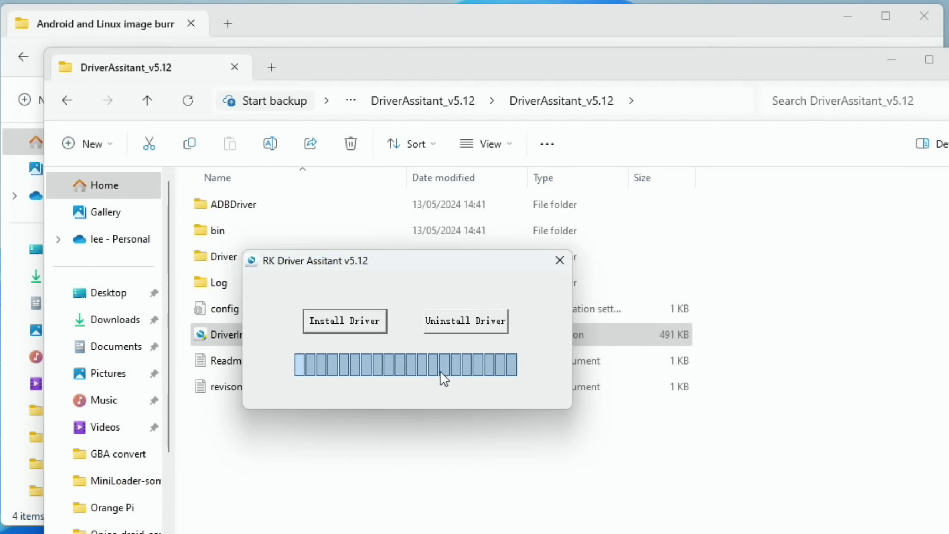
- Close the driver installer and its folder view, and delete both the DriverAssitant_v5.12 zip and the extracted DriverAssitant_v5.12 folder
{"action": "left_click", "coordinate": [560, 260]}
{"action": "left_click", "coordinate": [67, 102]}
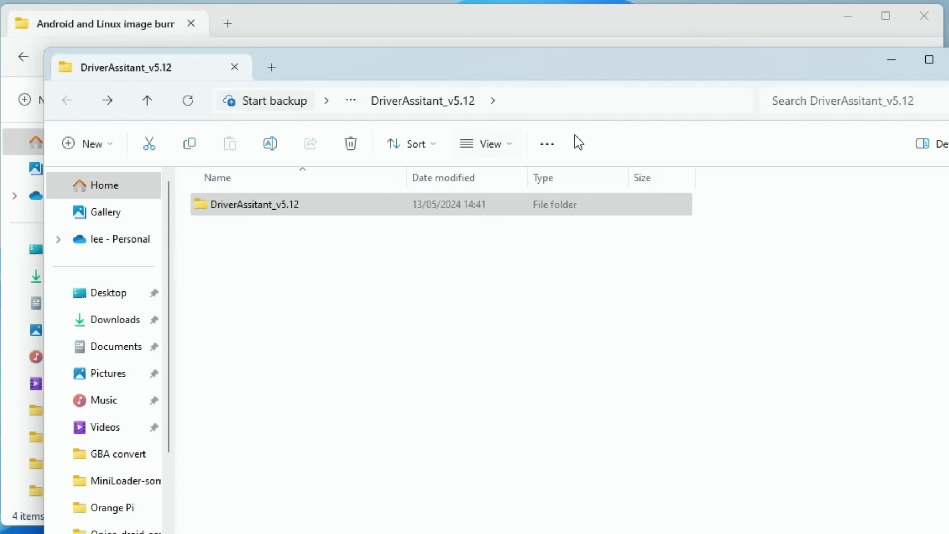
{"action": "left_click", "coordinate": [892, 59]}
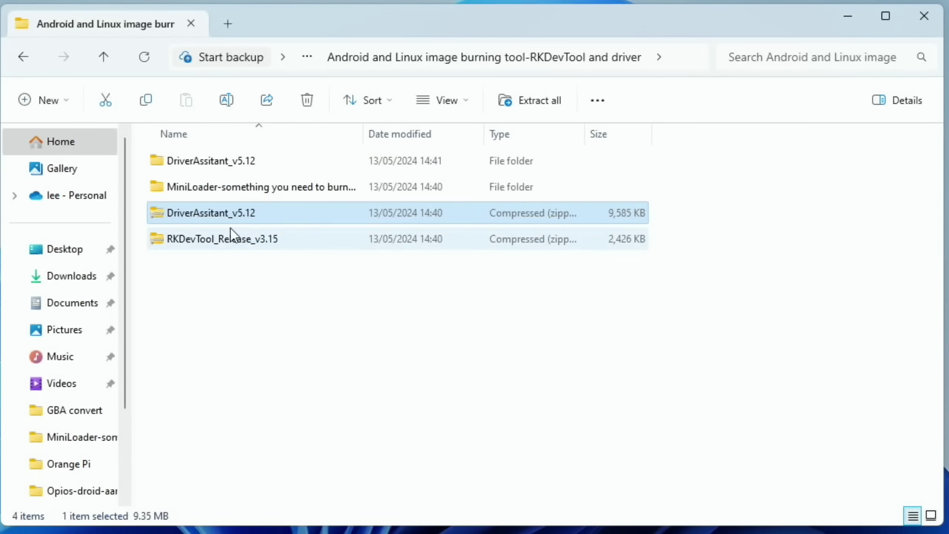
{"action": "right_click", "coordinate": [196, 214]}
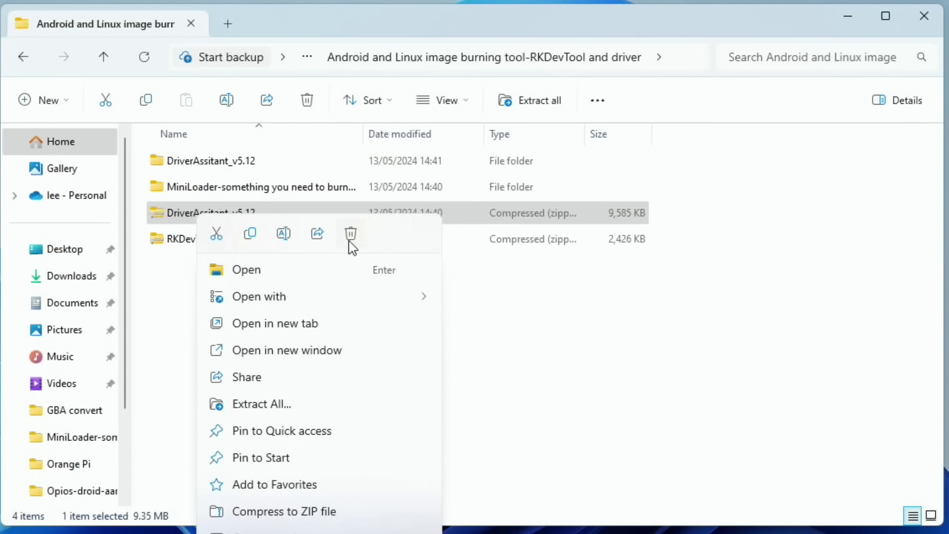
{"action": "left_click", "coordinate": [350, 239]}
{"action": "right_click", "coordinate": [238, 168]}
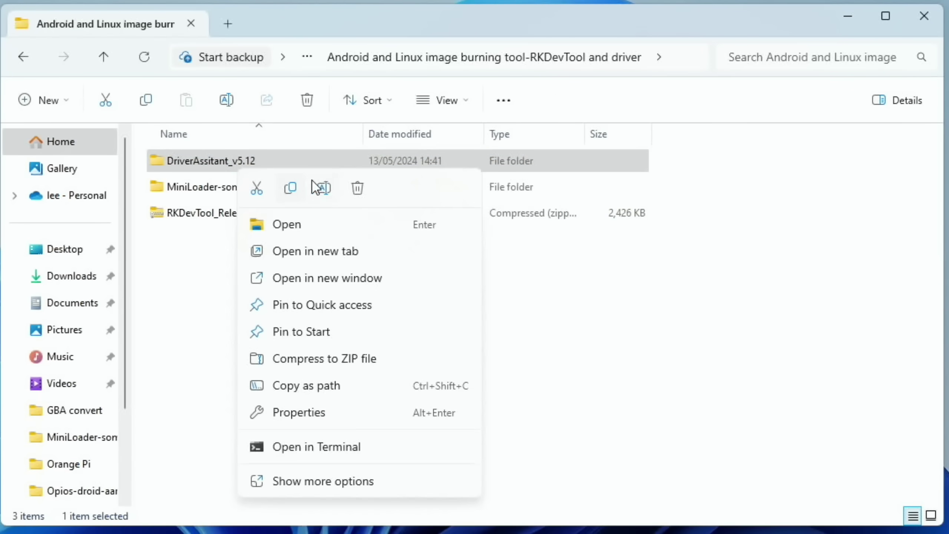
{"action": "left_click", "coordinate": [357, 187]}
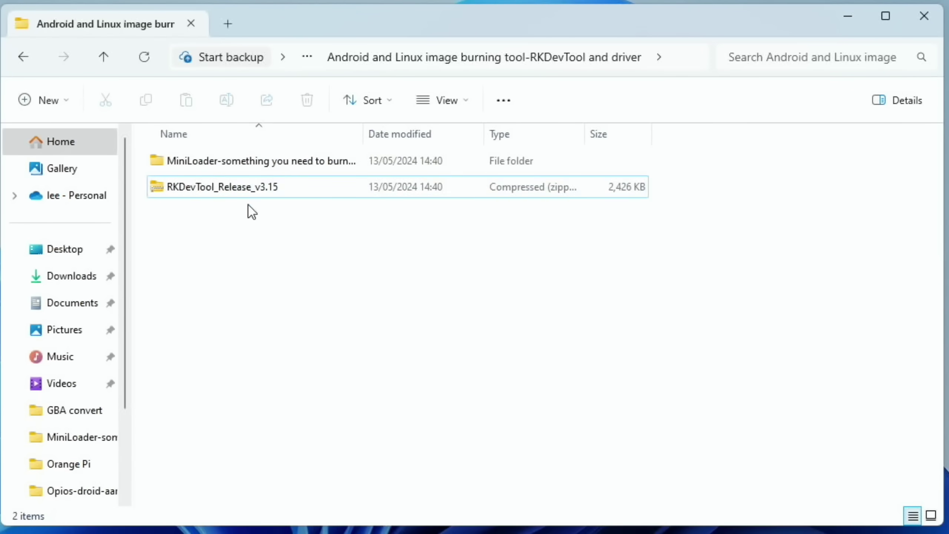
- Copy the RKDevTool_Release_v3.15 folder out of its zip into the RKDevTool and driver folder, and delete the zip
{"action": "left_click", "coordinate": [224, 188]}
{"action": "double_click", "coordinate": [225, 189]}
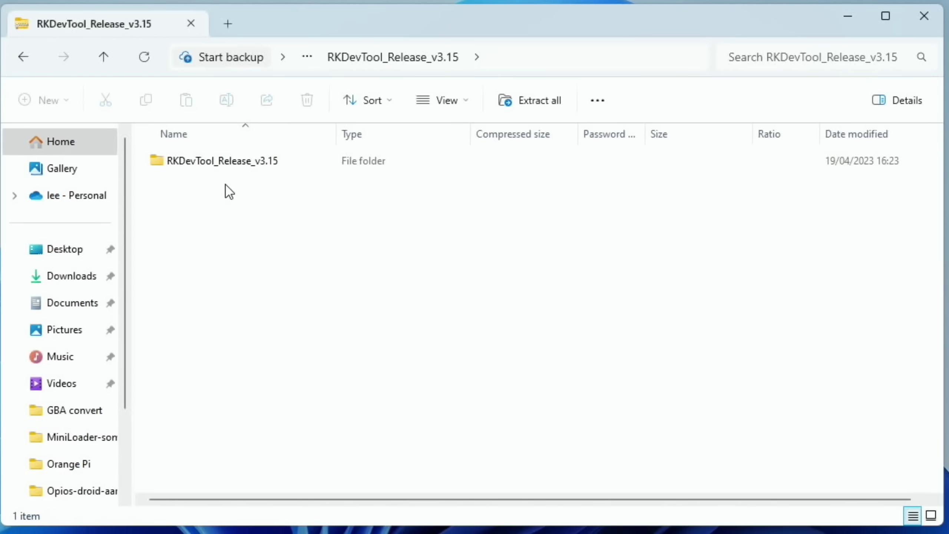
{"action": "right_click", "coordinate": [208, 162]}
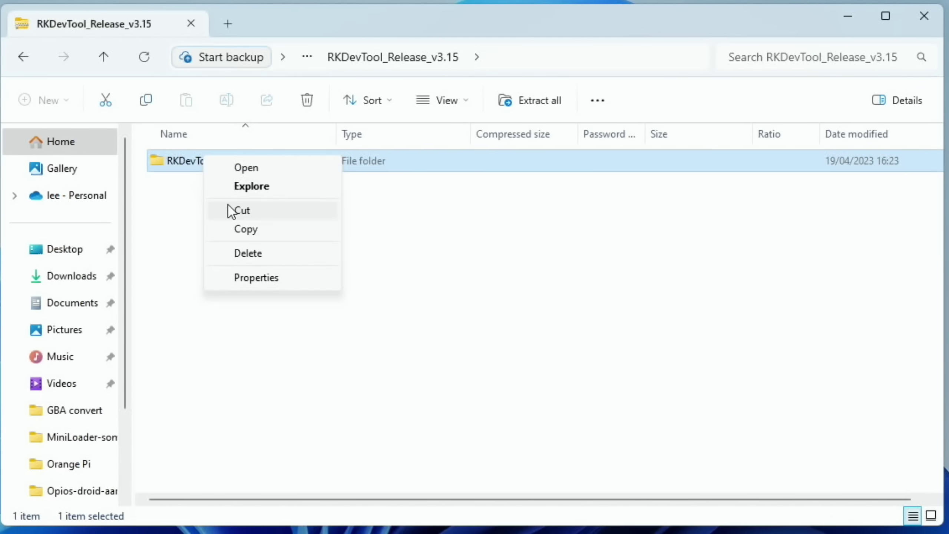
{"action": "left_click", "coordinate": [249, 229]}
{"action": "left_click", "coordinate": [103, 57]}
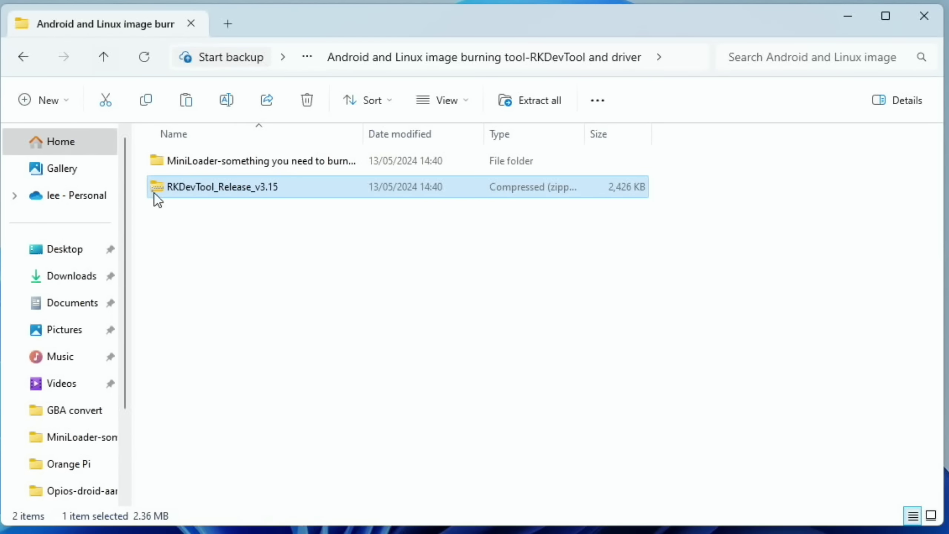
{"action": "right_click", "coordinate": [173, 230]}
{"action": "left_click", "coordinate": [196, 252]}
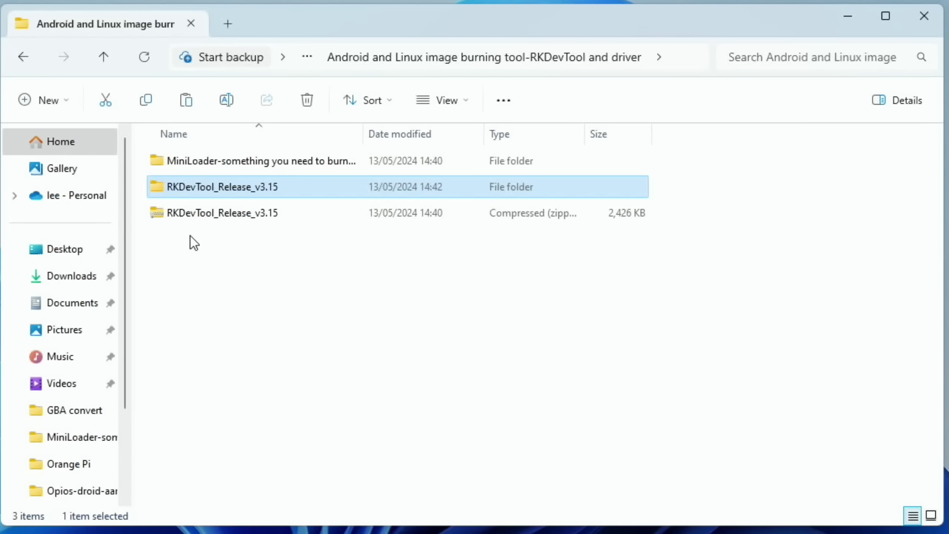
{"action": "right_click", "coordinate": [179, 213]}
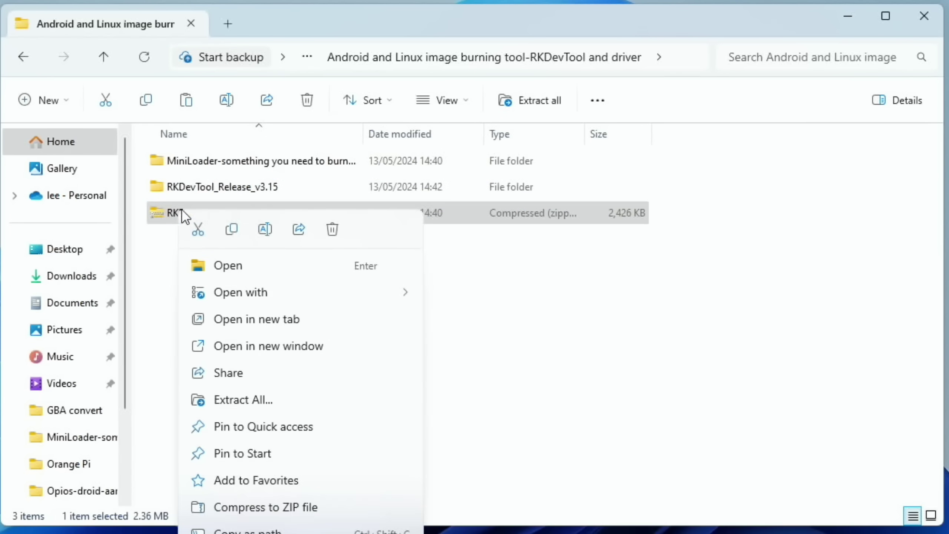
{"action": "left_click", "coordinate": [332, 229]}
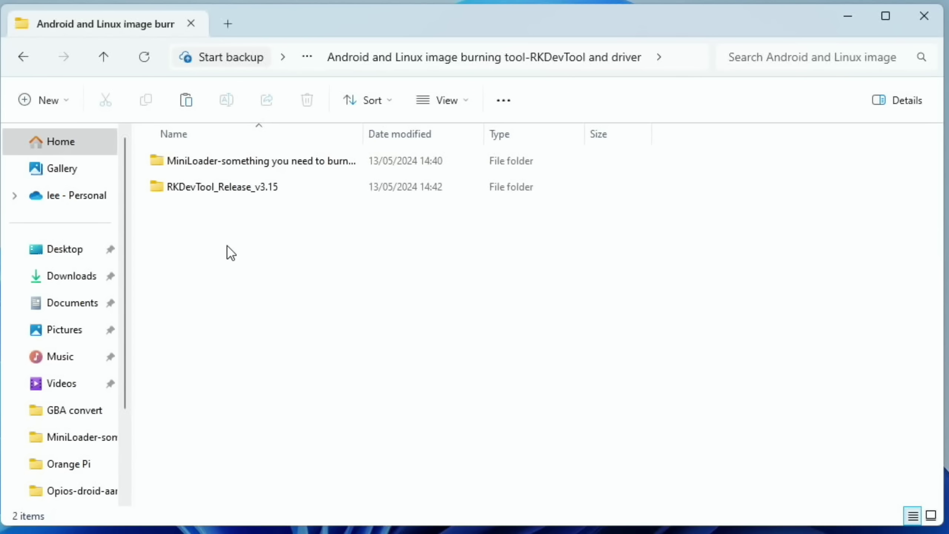
- Run RKDevTool from the RKDevTool_v3.15_for_window folder, allowing it past the SmartScreen warning, and close it again
{"action": "double_click", "coordinate": [187, 185]}
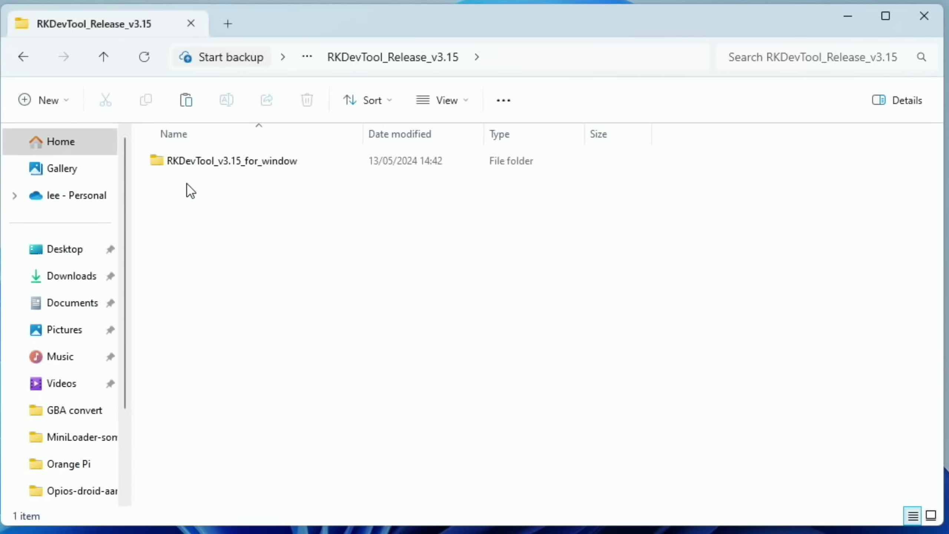
{"action": "double_click", "coordinate": [176, 169]}
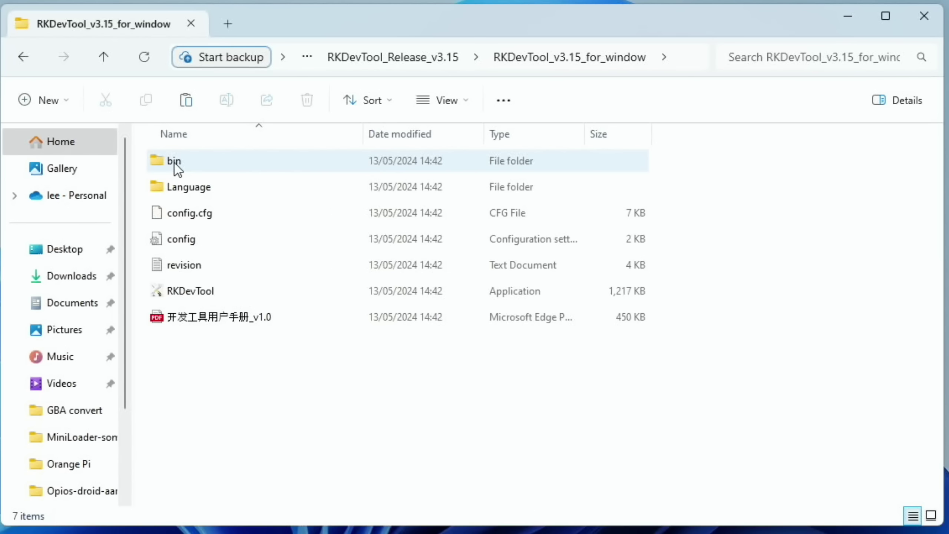
{"action": "double_click", "coordinate": [183, 292]}
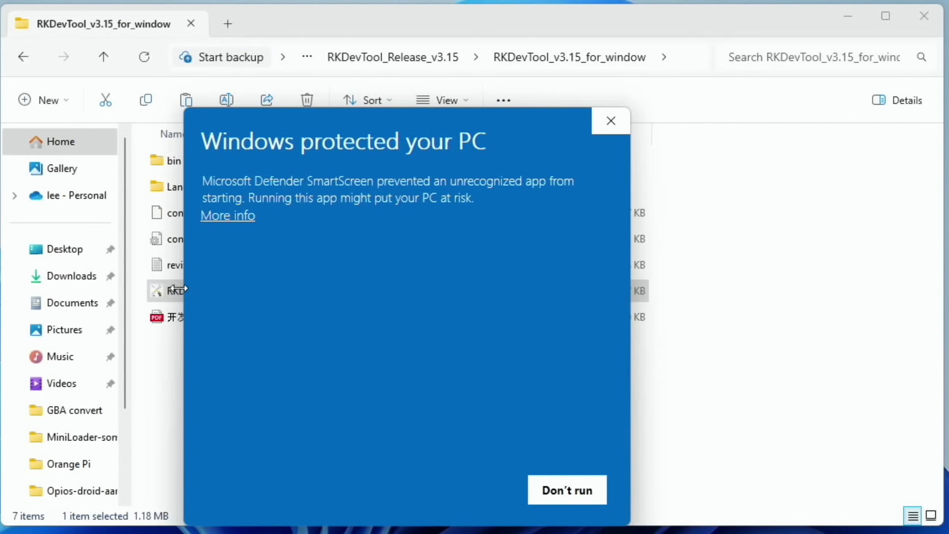
{"action": "left_click", "coordinate": [221, 219]}
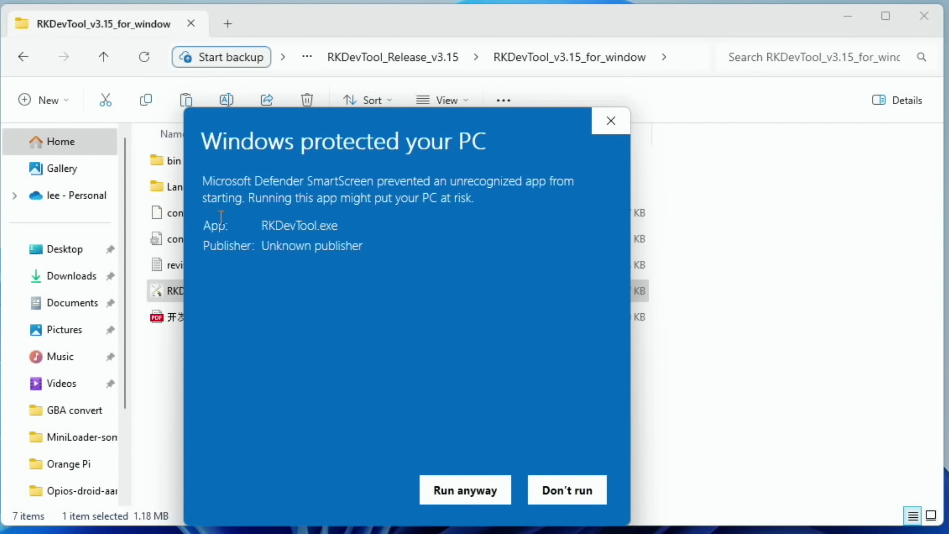
{"action": "left_click", "coordinate": [450, 491]}
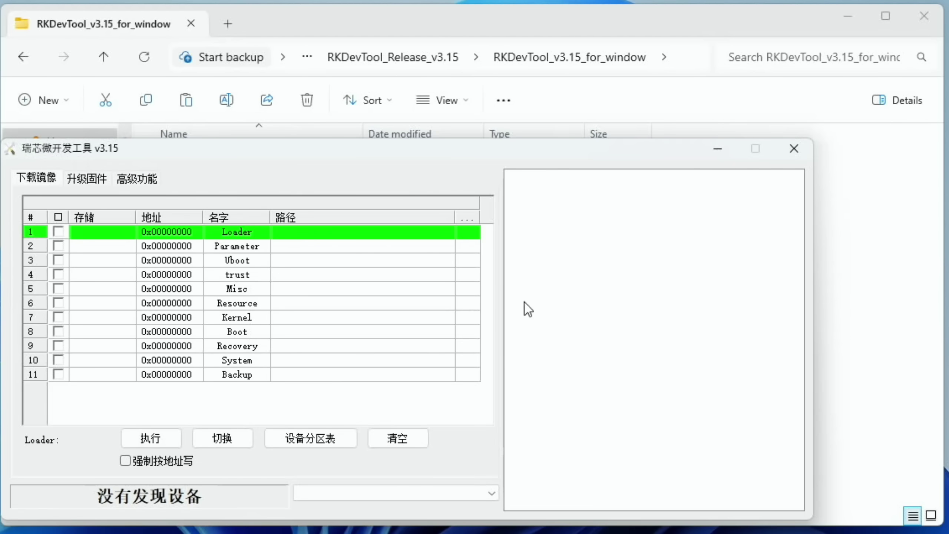
{"action": "left_click", "coordinate": [793, 149]}
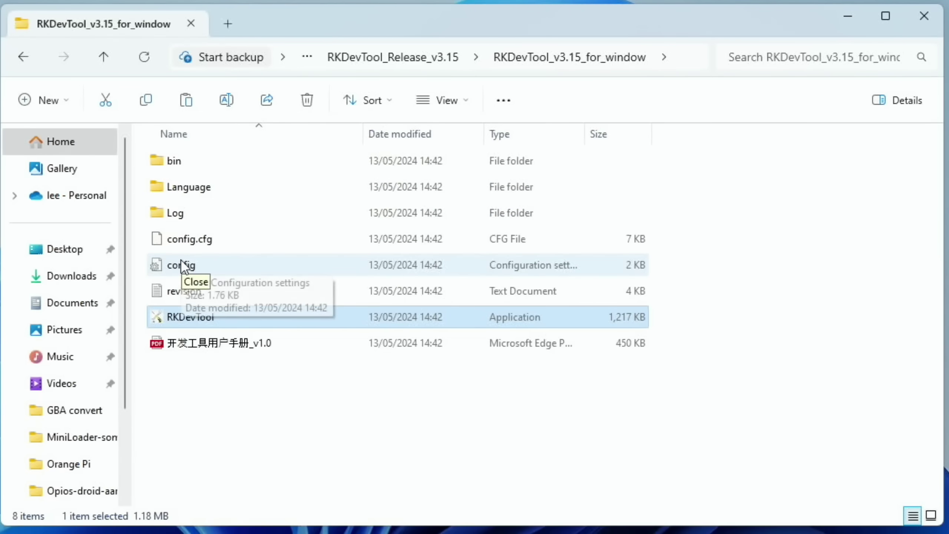
- Edit RKDevTool's config settings file to use English by setting Selected=2 under [Language], and save the file
{"action": "right_click", "coordinate": [180, 267]}
{"action": "left_click", "coordinate": [230, 318]}
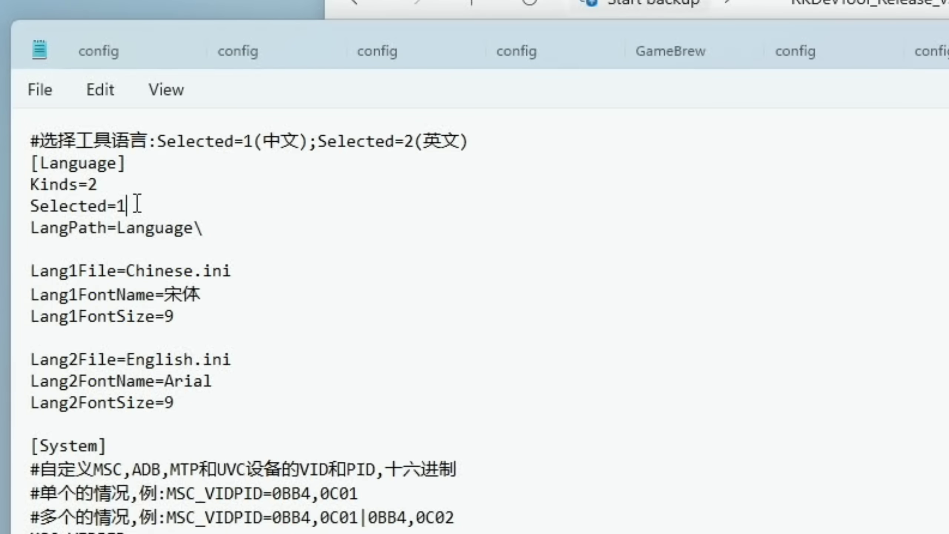
{"action": "key", "text": "BackSpace"}
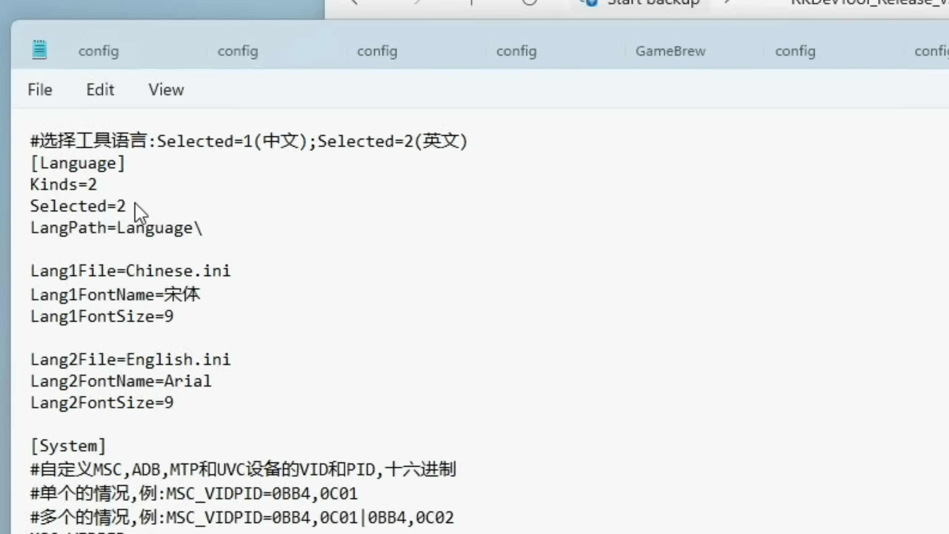
{"action": "left_click", "coordinate": [41, 90]}
{"action": "left_click", "coordinate": [60, 250]}
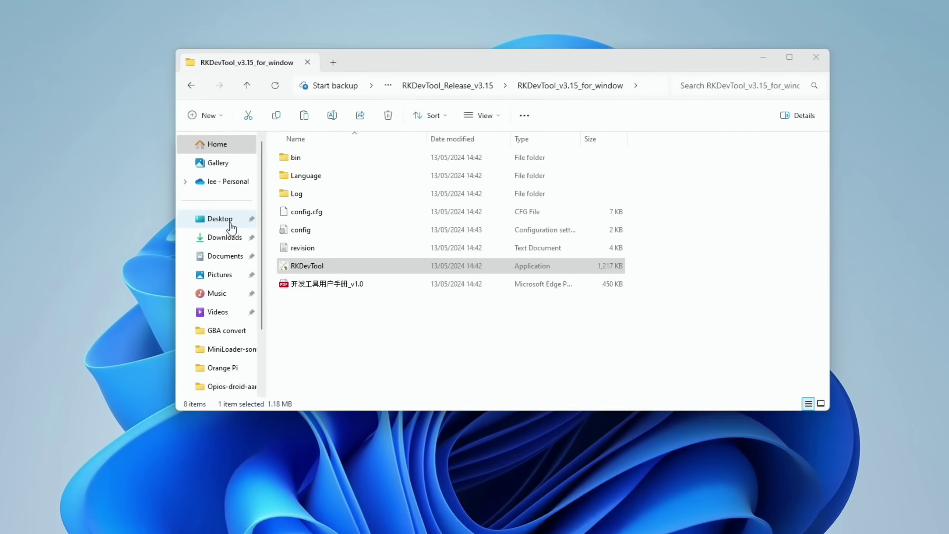
- Extract the Opios-droid-aarch64-opi5pro-24.03-linux5.10.160 archive in the desktop folder orange pi 5 pro and delete the original archive
{"action": "left_click", "coordinate": [295, 208]}
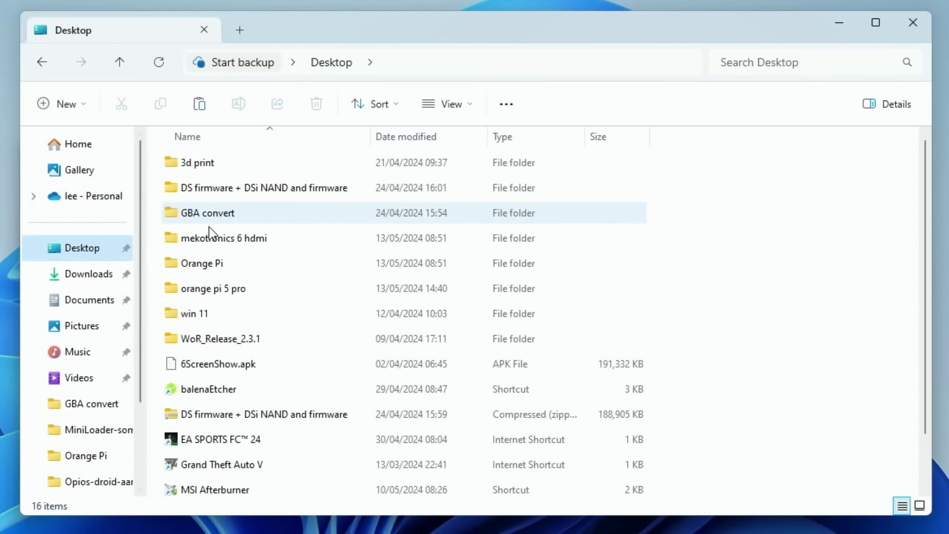
{"action": "double_click", "coordinate": [208, 289]}
{"action": "left_click", "coordinate": [212, 189]}
{"action": "right_click", "coordinate": [211, 188]}
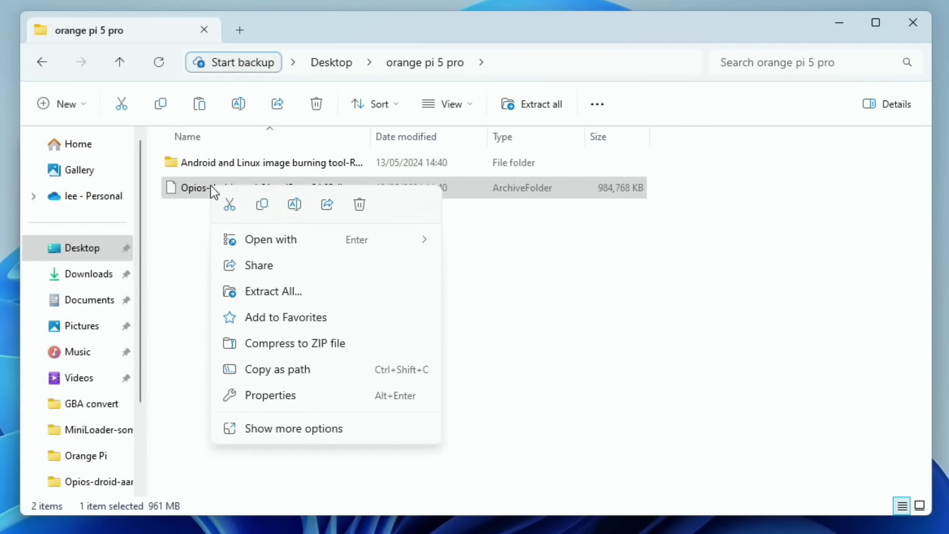
{"action": "left_click", "coordinate": [250, 291]}
{"action": "left_click", "coordinate": [560, 487]}
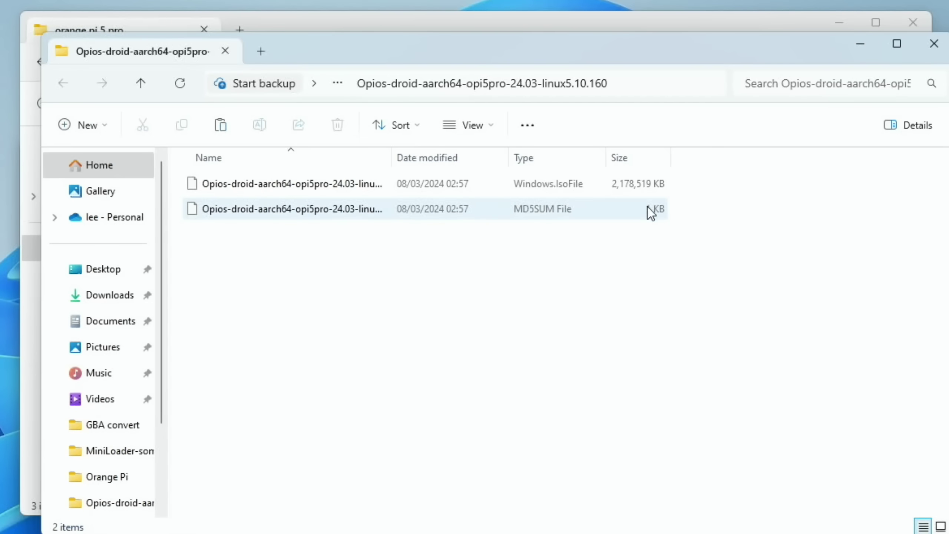
{"action": "left_click", "coordinate": [147, 87]}
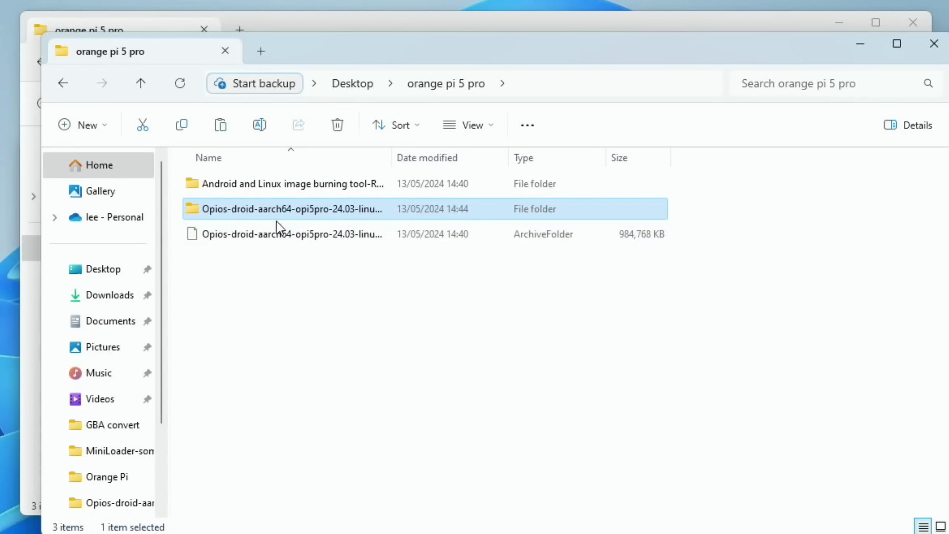
{"action": "right_click", "coordinate": [319, 230]}
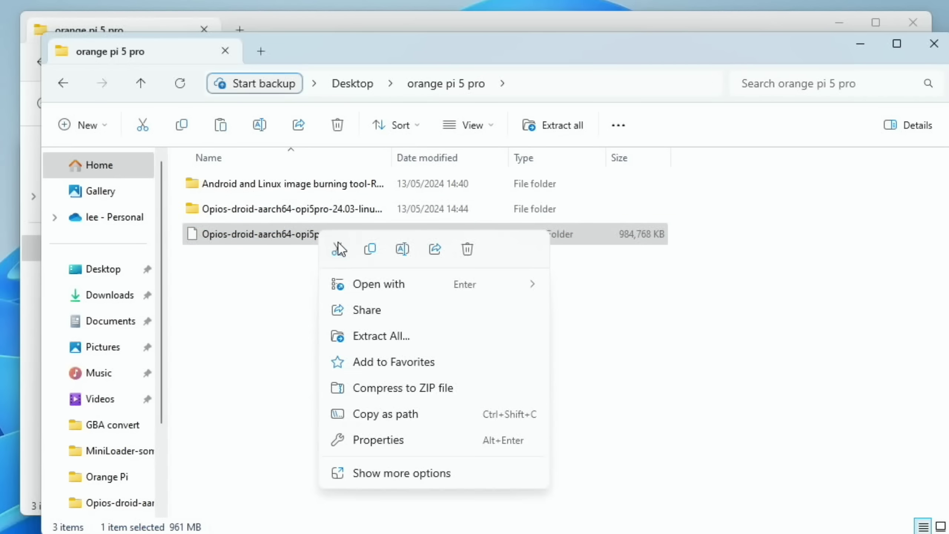
{"action": "left_click", "coordinate": [469, 250]}
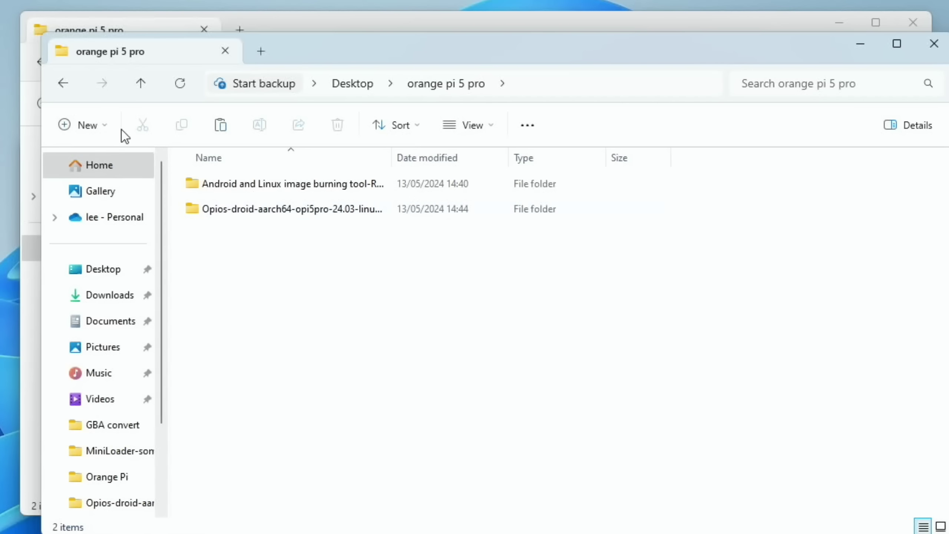
- Open the RKDevTool_v3.15_for_window folder within the desktop folder orange pi 5 pro and run RKDevTool as administrator
{"action": "left_click", "coordinate": [139, 83]}
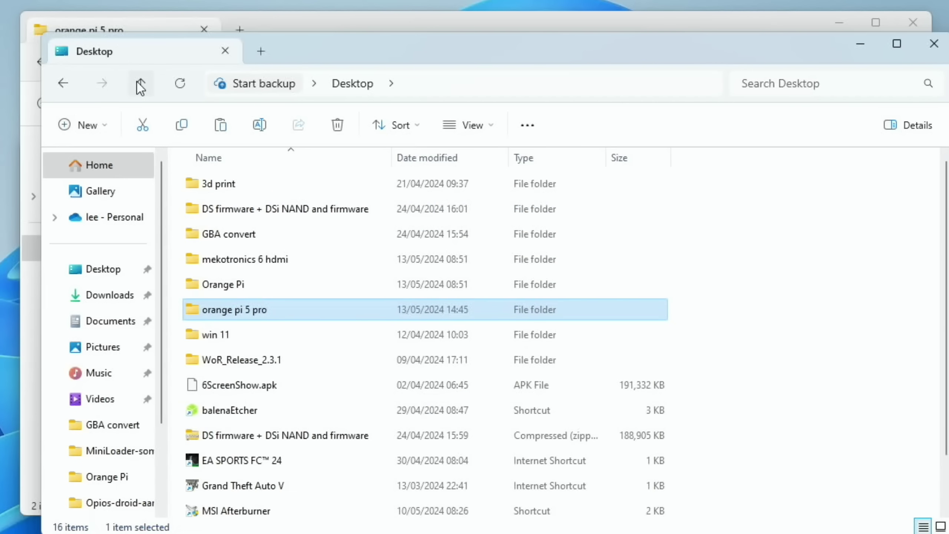
{"action": "double_click", "coordinate": [227, 310]}
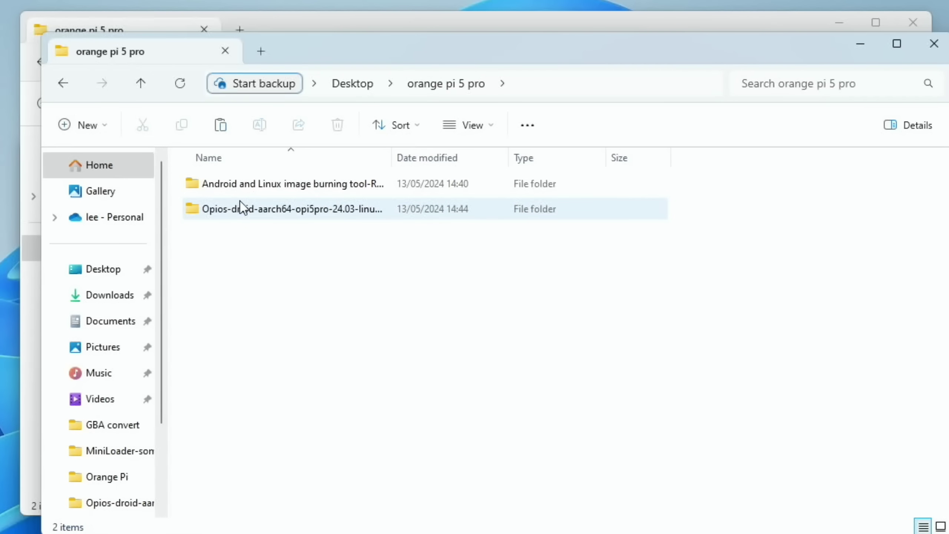
{"action": "double_click", "coordinate": [230, 183]}
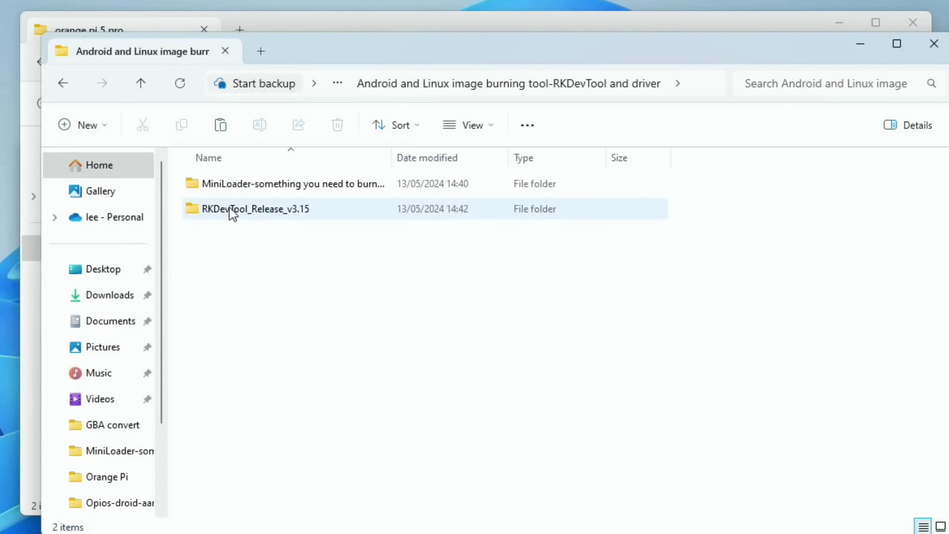
{"action": "left_click", "coordinate": [216, 213]}
{"action": "double_click", "coordinate": [216, 212]}
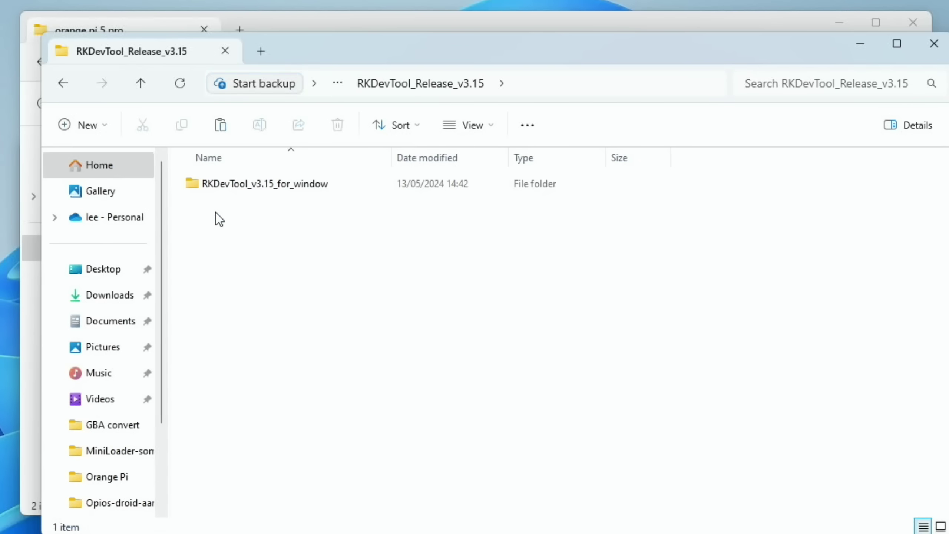
{"action": "double_click", "coordinate": [214, 187]}
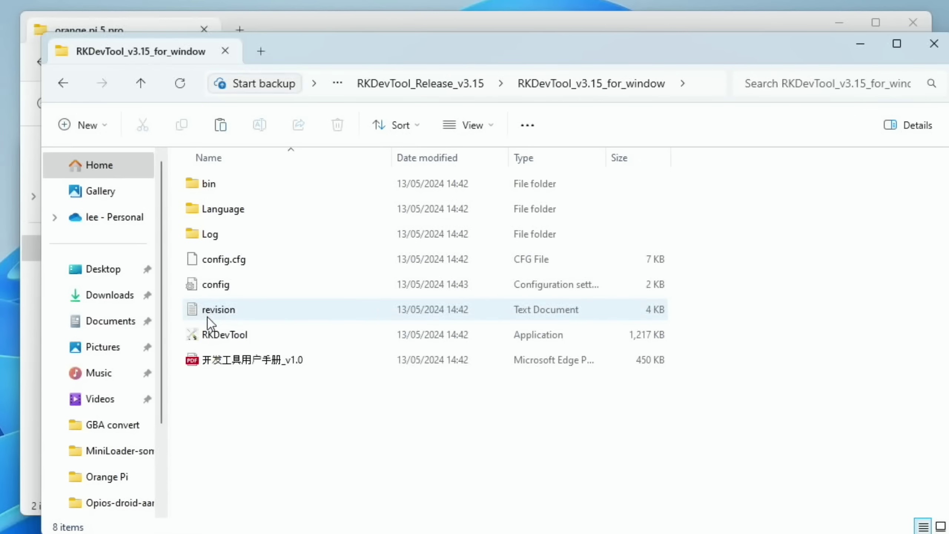
{"action": "right_click", "coordinate": [211, 334]}
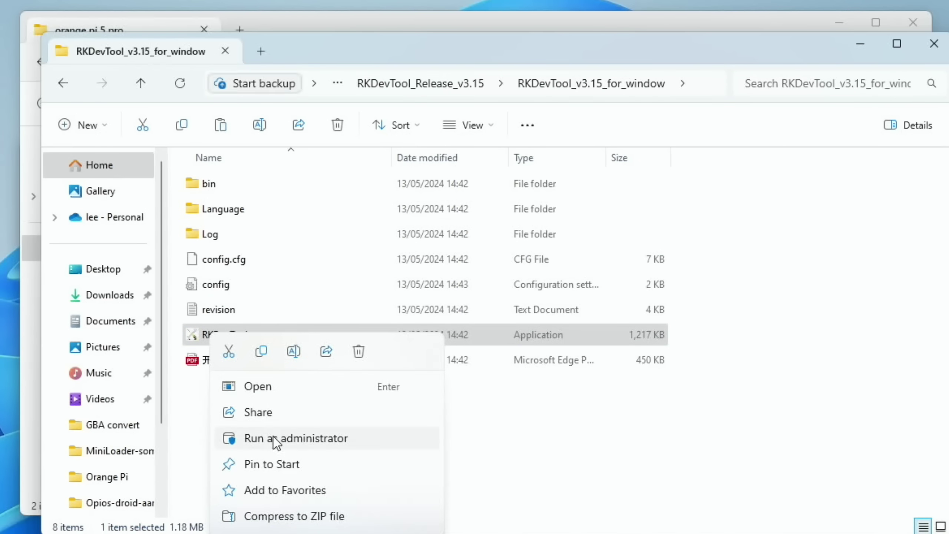